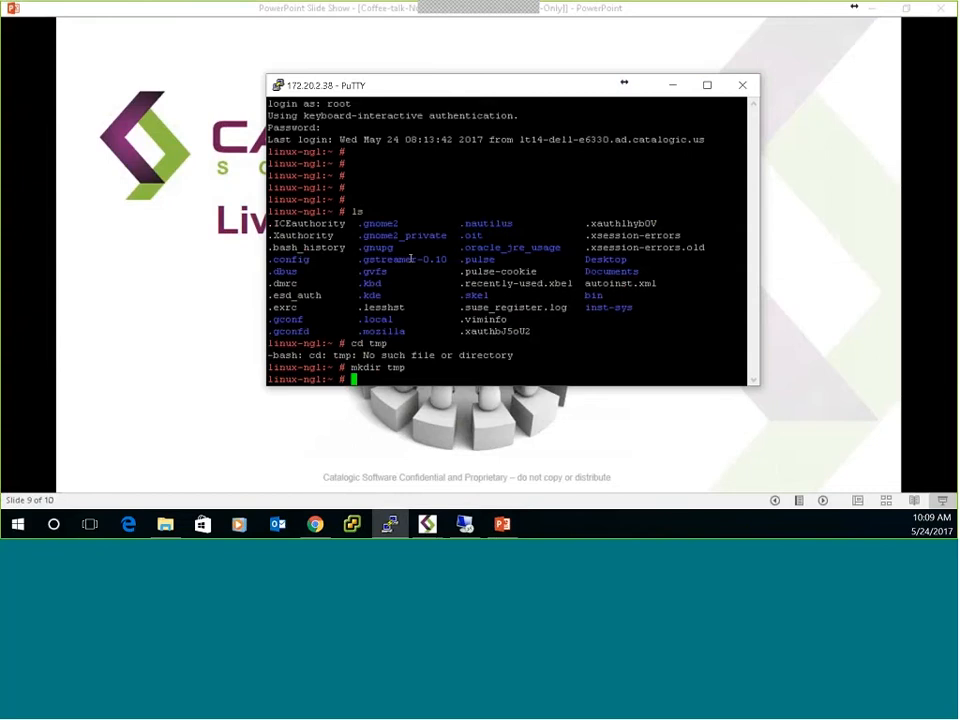
# List the home directory's contents, change into the tmp directory and list what it holds.
pyautogui.write('ls')
pyautogui.press('Return')
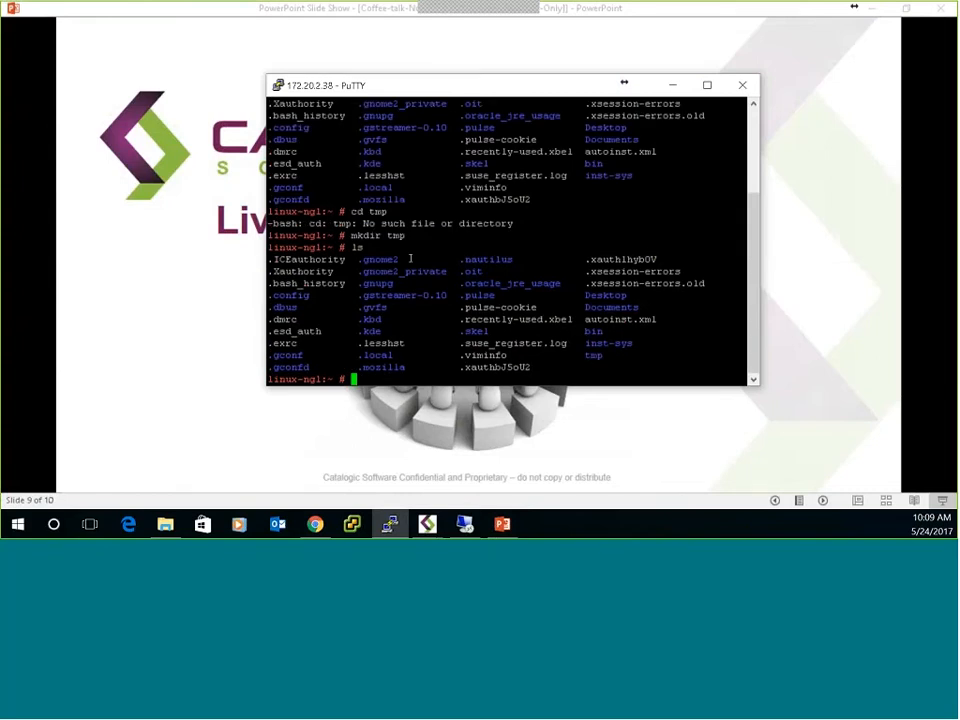
pyautogui.write('cd tmp')
pyautogui.press('Return')
pyautogui.write('ls')
pyautogui.press('Return')
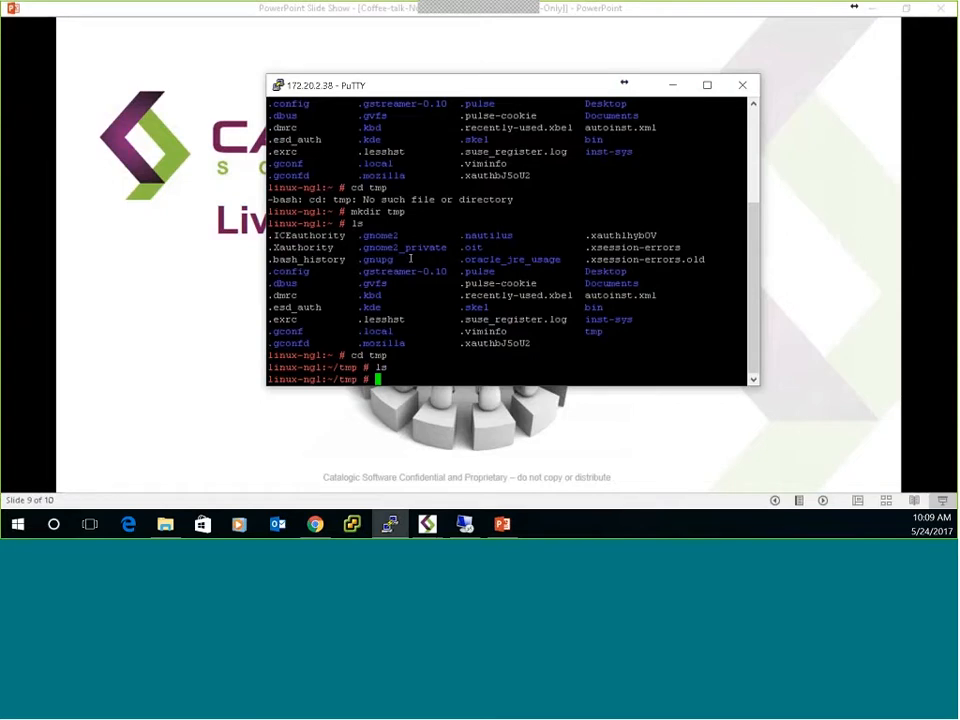
# Create a directory named nglRest inside tmp, change into it, list its contents and minimize the terminal.
pyautogui.write('mkdir nglRest')
pyautogui.press('Return')
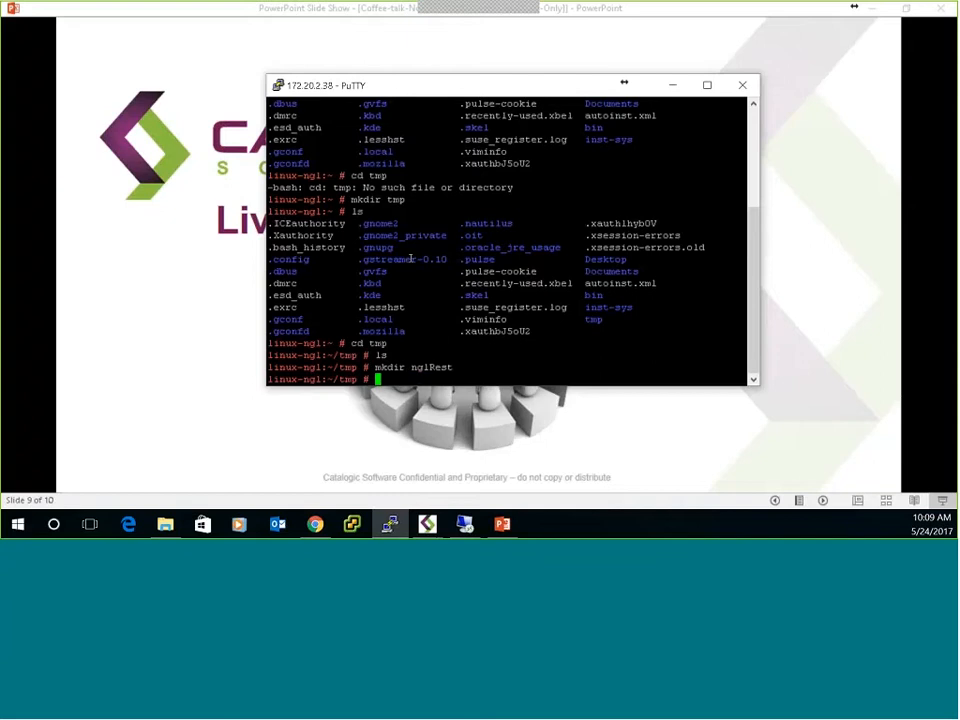
pyautogui.write('cd n')
pyautogui.press('Tab')
pyautogui.press('Return')
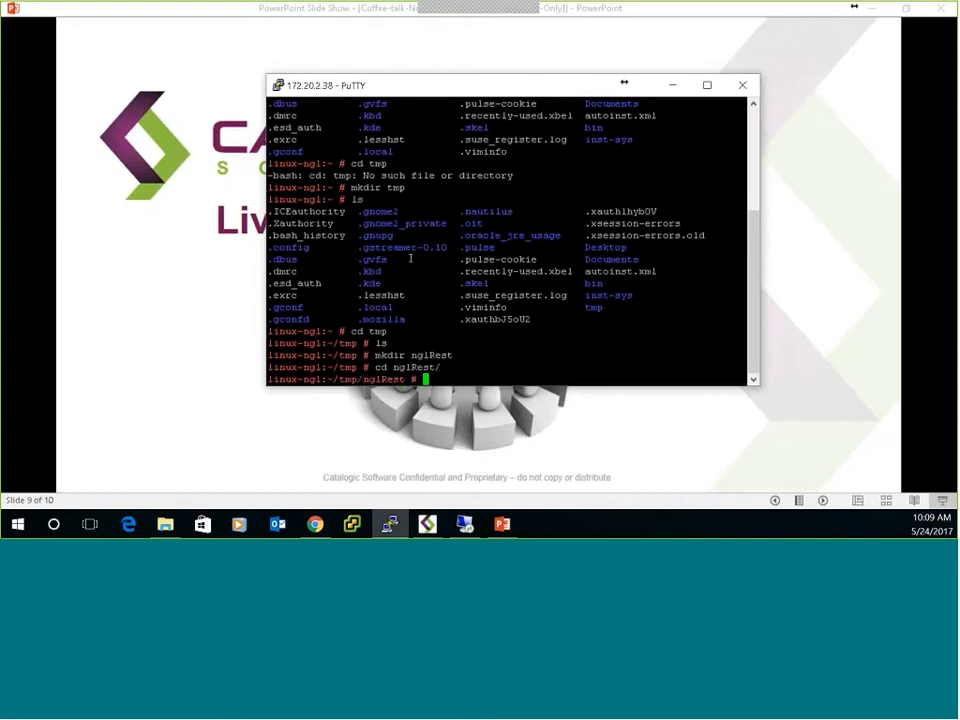
pyautogui.write('ls')
pyautogui.press('Return')
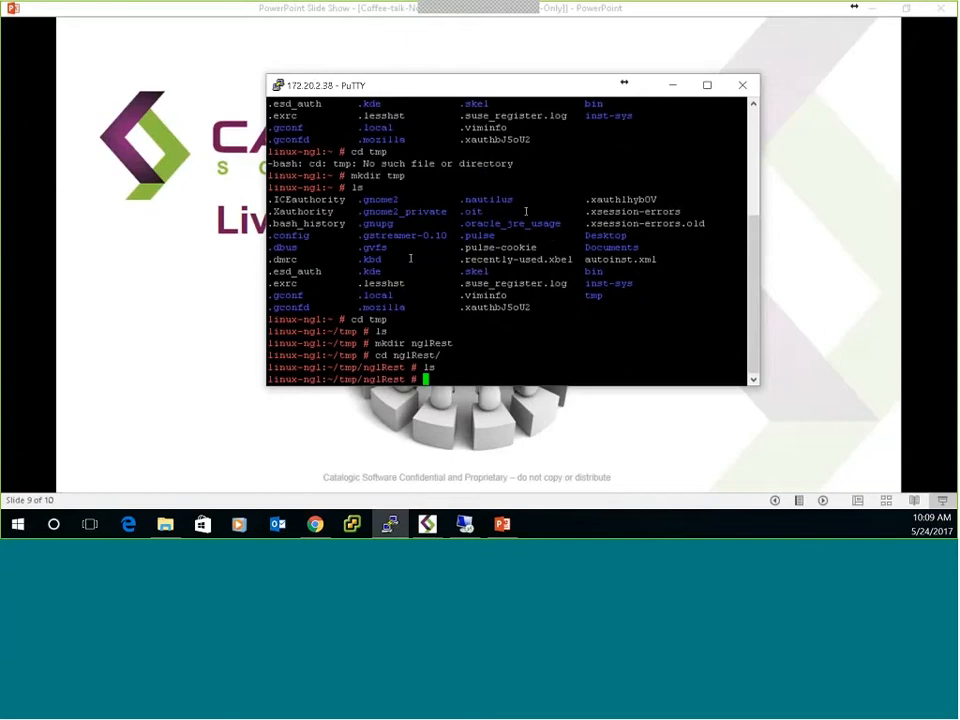
pyautogui.click(672, 85)
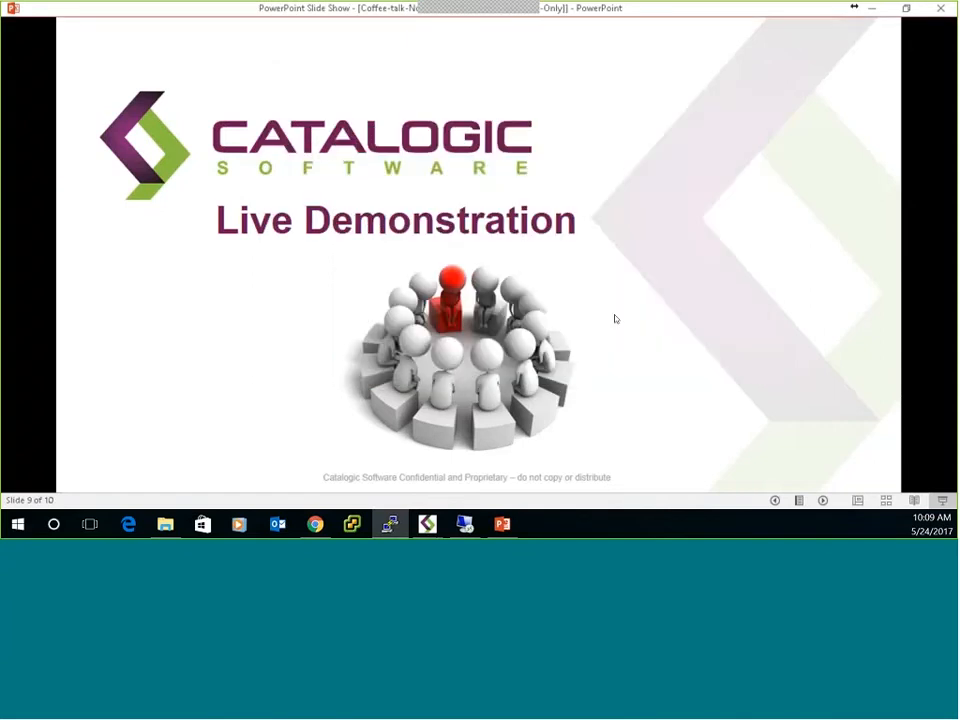
# Switch to the remote desktop, look through the GroupWise mailbox's message list and minimize the remote desktop.
pyautogui.click(464, 524)
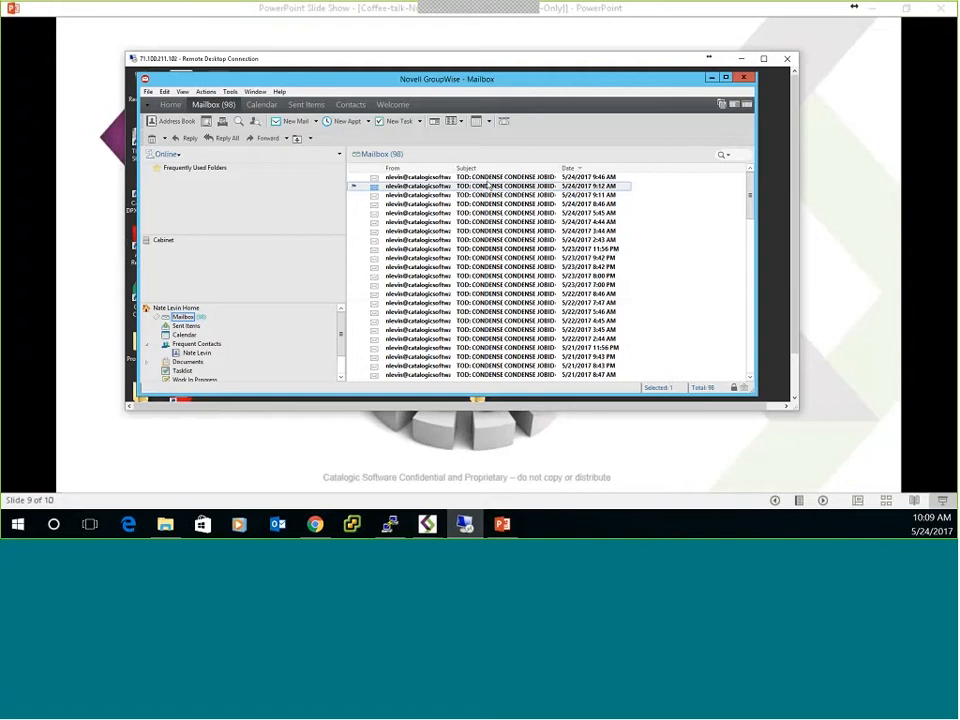
pyautogui.scroll(-10, 467, 341)
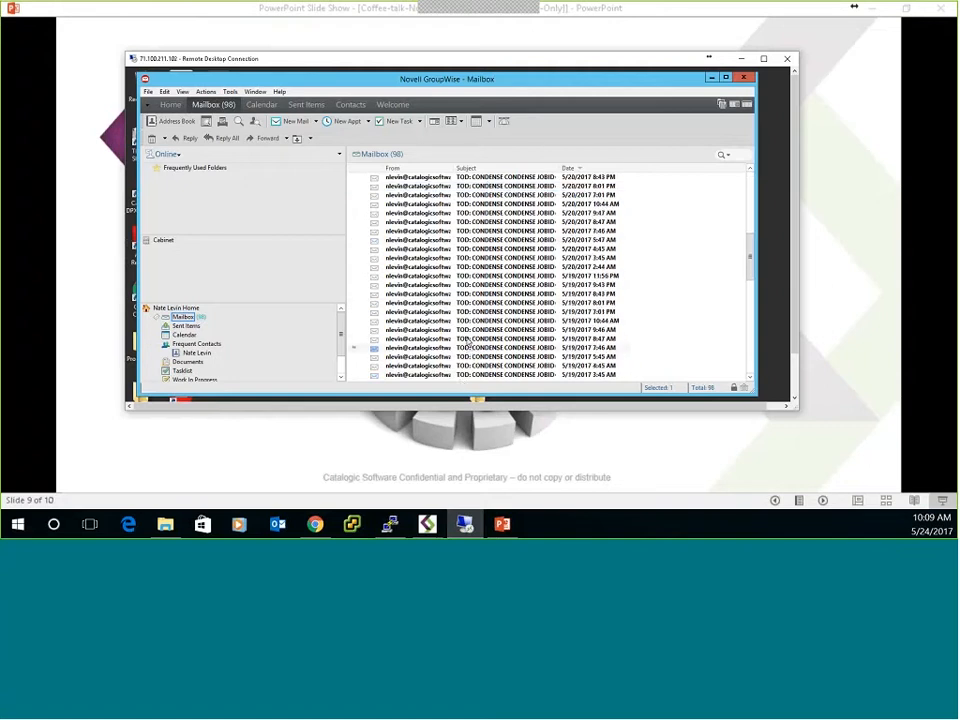
pyautogui.scroll(10, 468, 343)
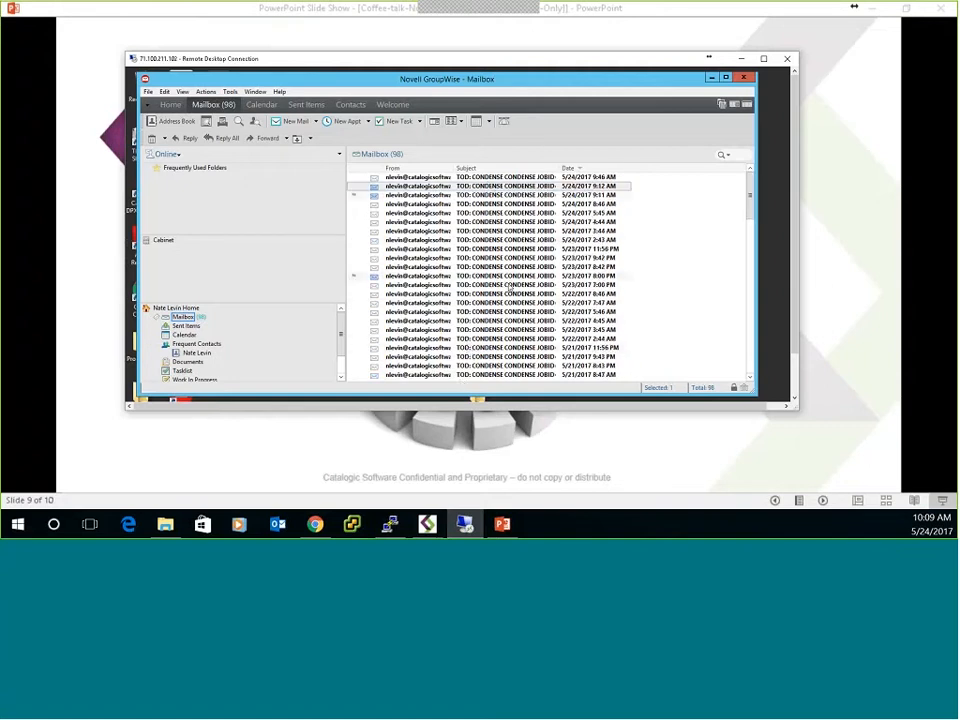
pyautogui.scroll(-15, 509, 288)
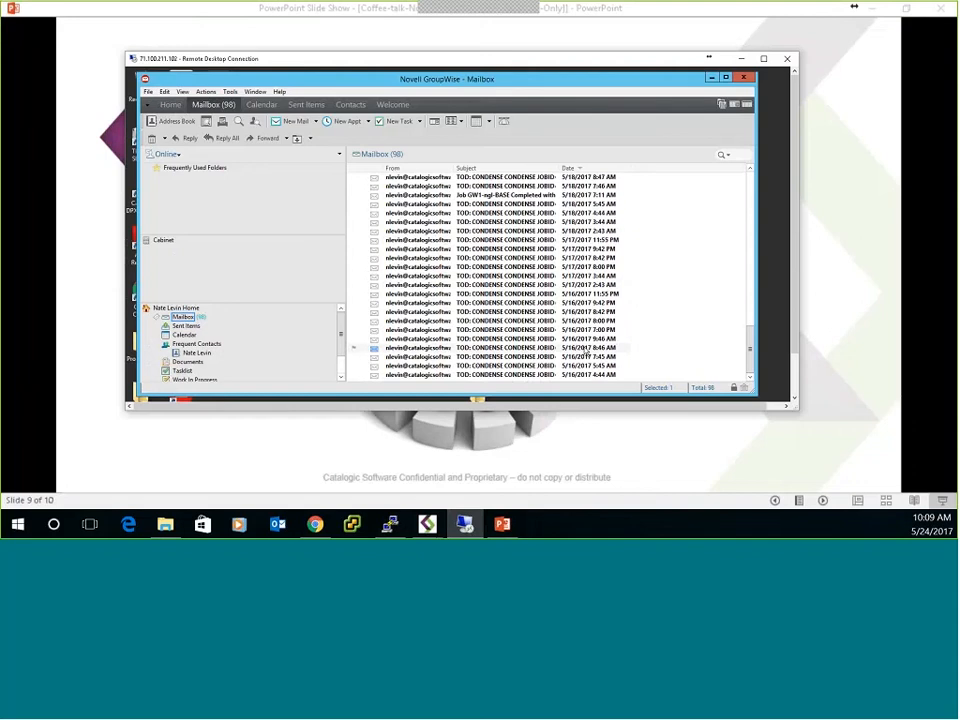
pyautogui.scroll(5, 585, 351)
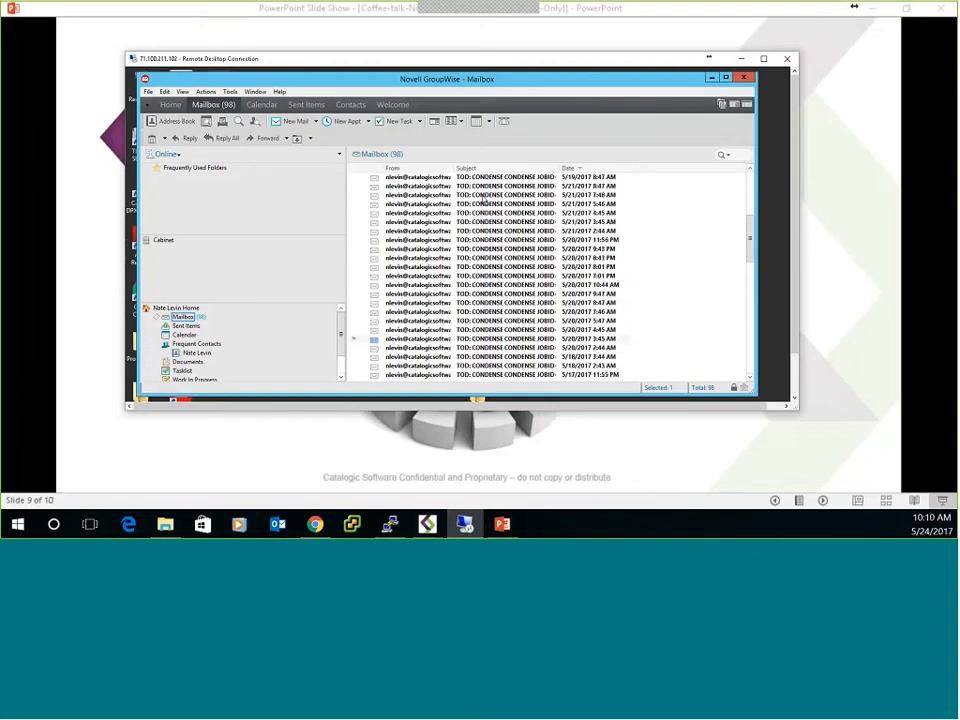
pyautogui.scroll(7, 484, 200)
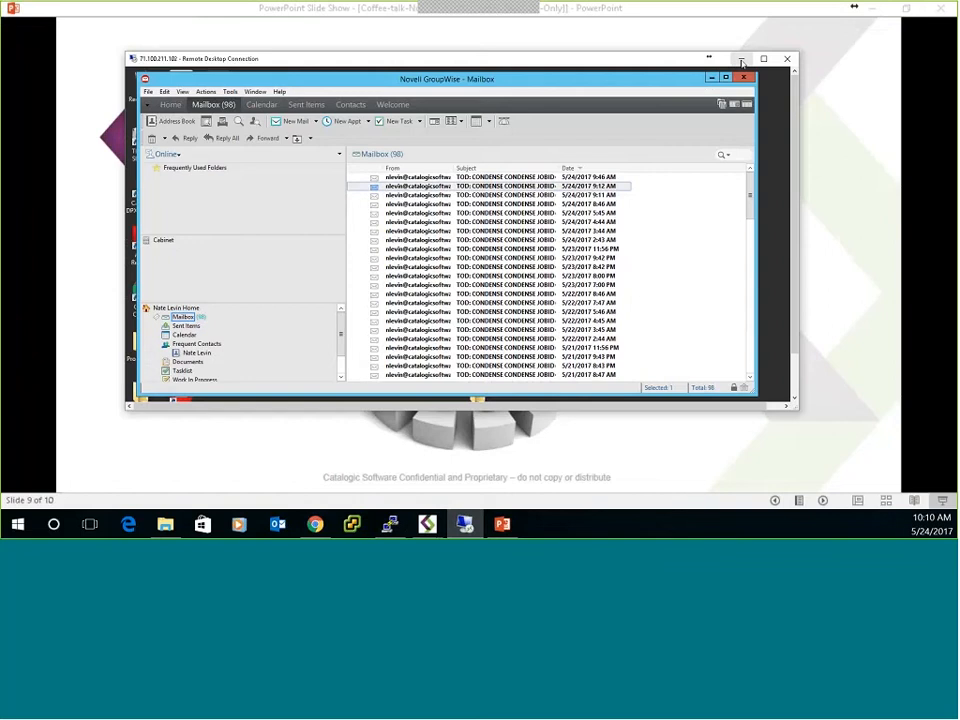
pyautogui.click(737, 59)
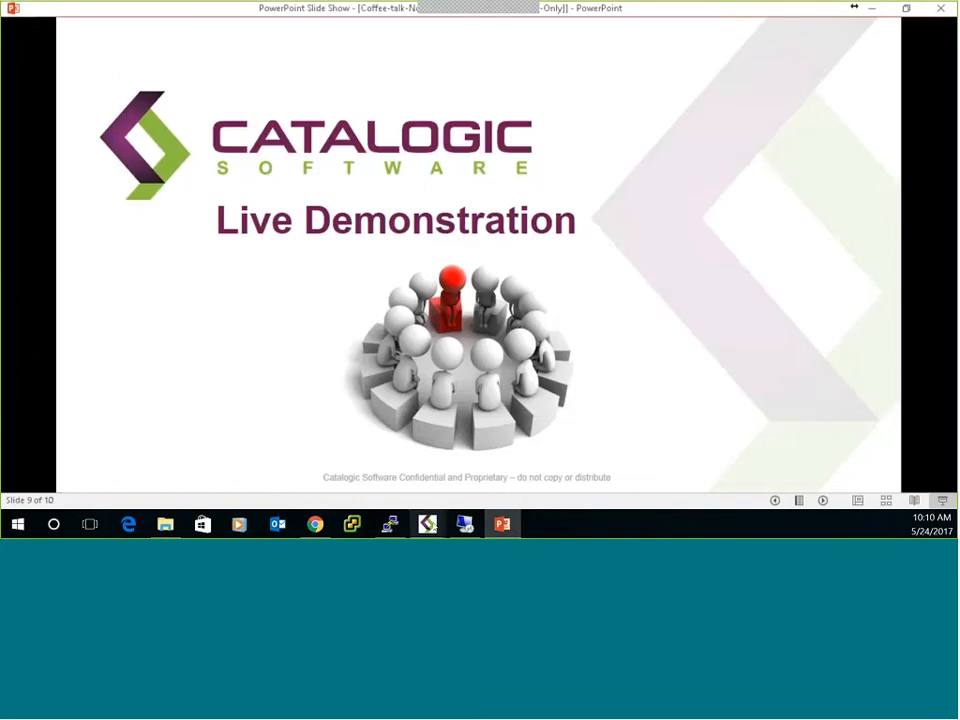
# Switch to Catalogic DPX and widen its window until the backup destinations pane shows.
pyautogui.moveTo(431, 527)
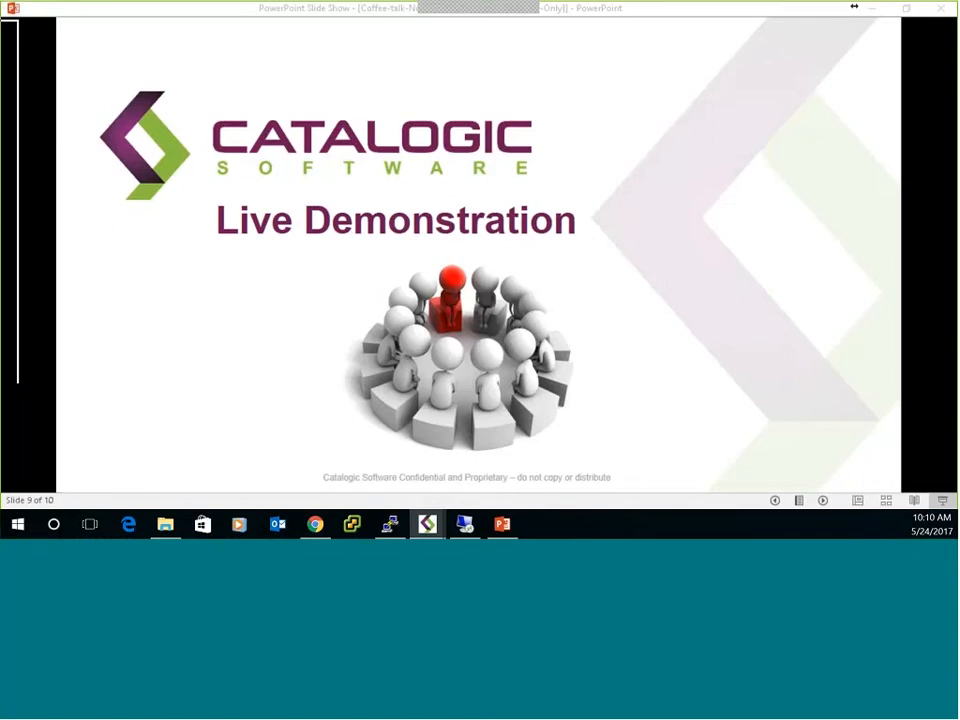
pyautogui.moveTo(5, 28)
pyautogui.mouseDown()
pyautogui.moveTo(120, 48)
pyautogui.moveTo(540, 22)
pyautogui.moveTo(570, 32)
pyautogui.moveTo(2, 30)
pyautogui.moveTo(20, 2)
pyautogui.moveTo(1, 20)
pyautogui.mouseUp()
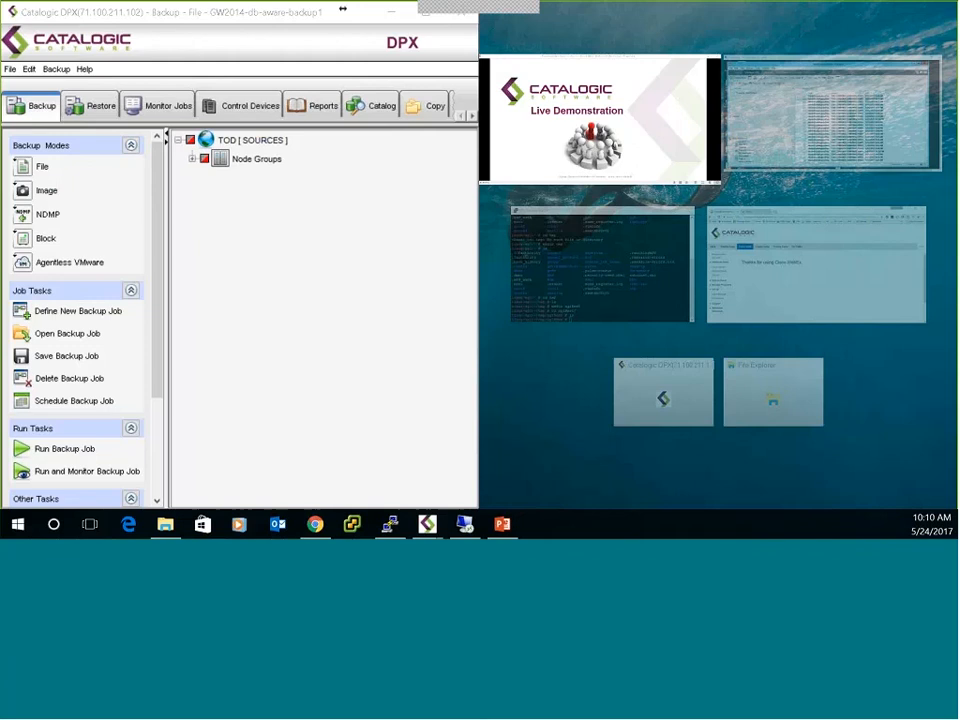
pyautogui.moveTo(177, 12); pyautogui.dragTo(273, 12)
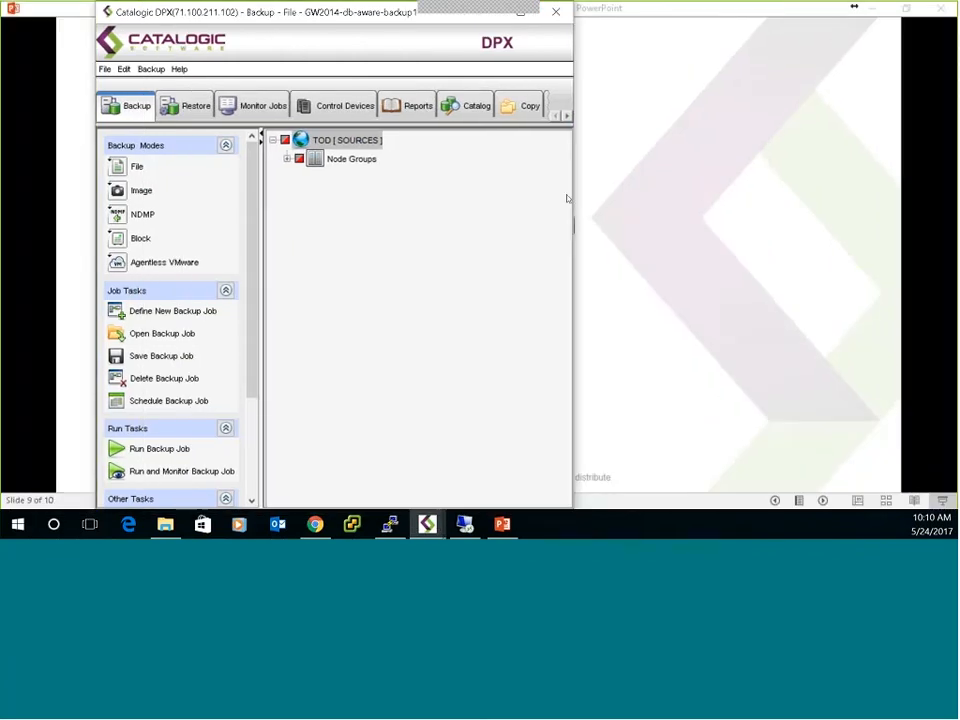
pyautogui.moveTo(570, 197); pyautogui.dragTo(937, 195)
pyautogui.moveTo(253, 261)
pyautogui.mouseDown()
pyautogui.moveTo(253, 336)
pyautogui.moveTo(253, 259)
pyautogui.mouseUp()
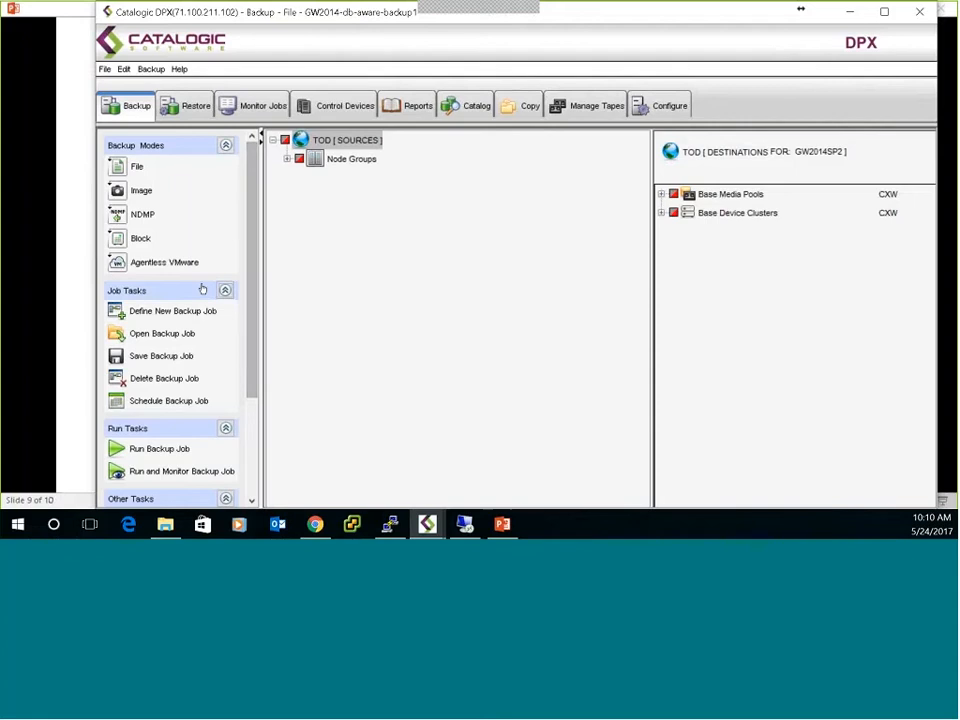
# Run and monitor the GW2014-db-aware-backup1 job as a Base Backup with a 365-day retention period.
pyautogui.click(195, 471)
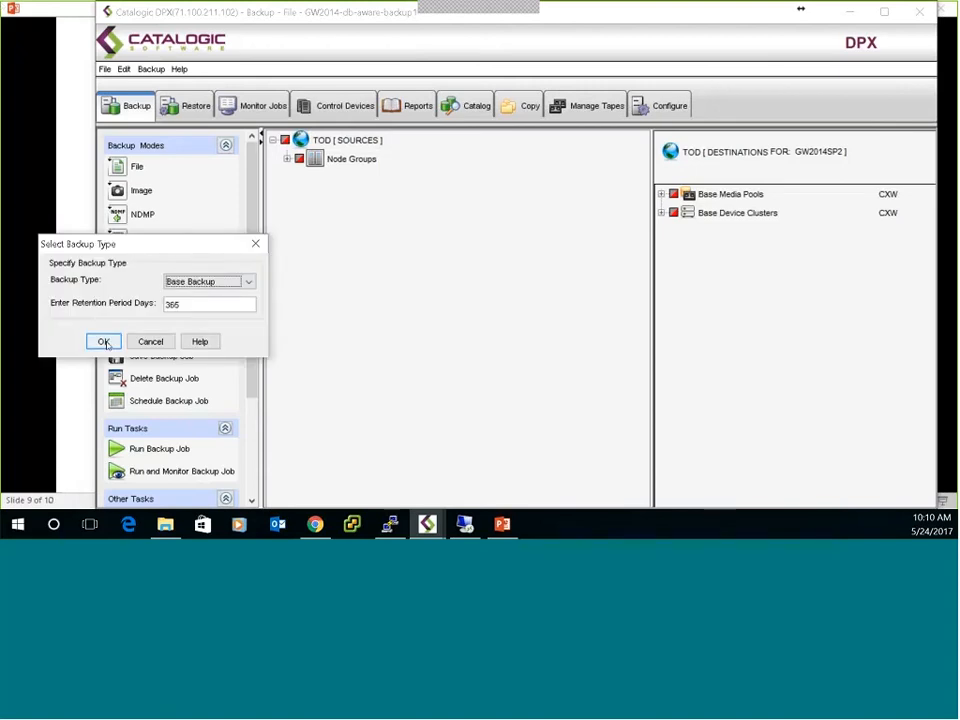
pyautogui.click(104, 341)
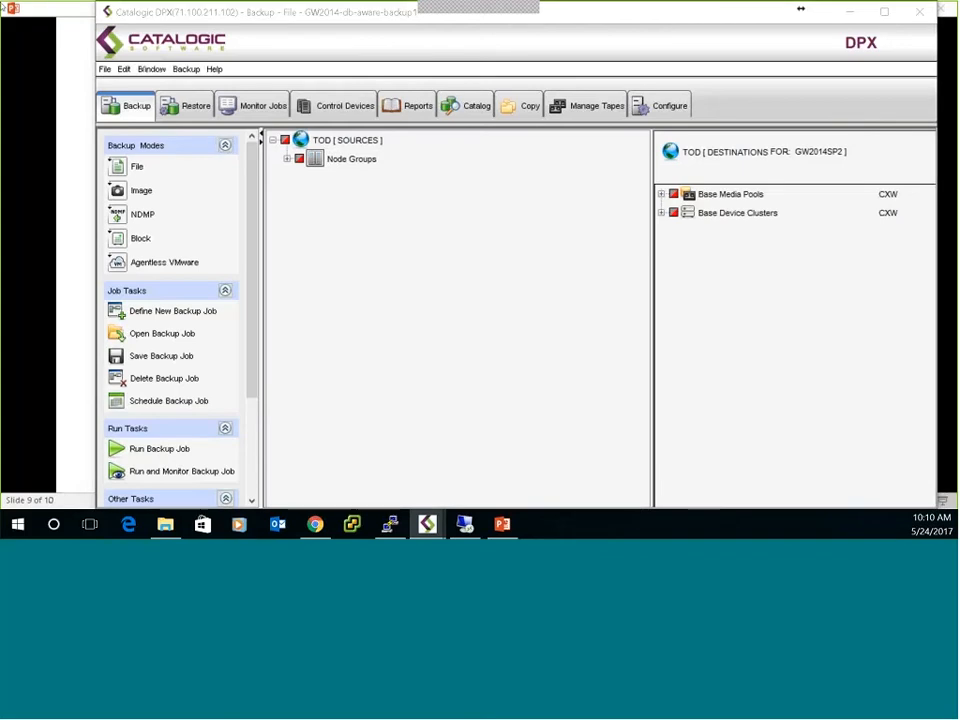
pyautogui.moveTo(2, 43); pyautogui.dragTo(151, 39)
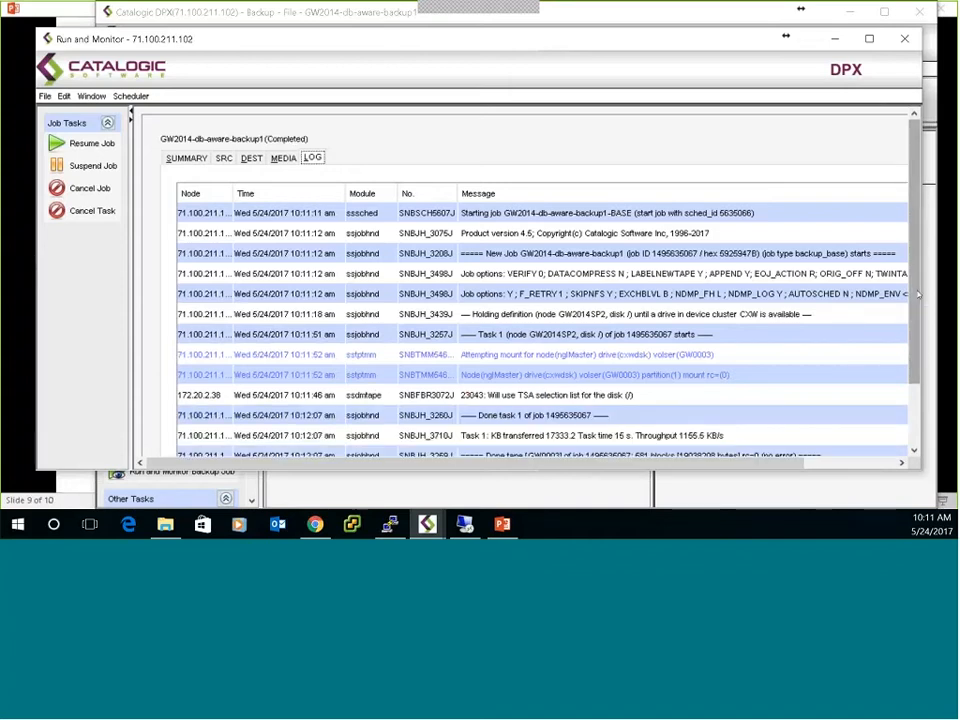
# Review the backup job's log through to the job report, close the monitor and minimize DPX.
pyautogui.moveTo(917, 294); pyautogui.dragTo(910, 372)
pyautogui.scroll(-5, 800, 349)
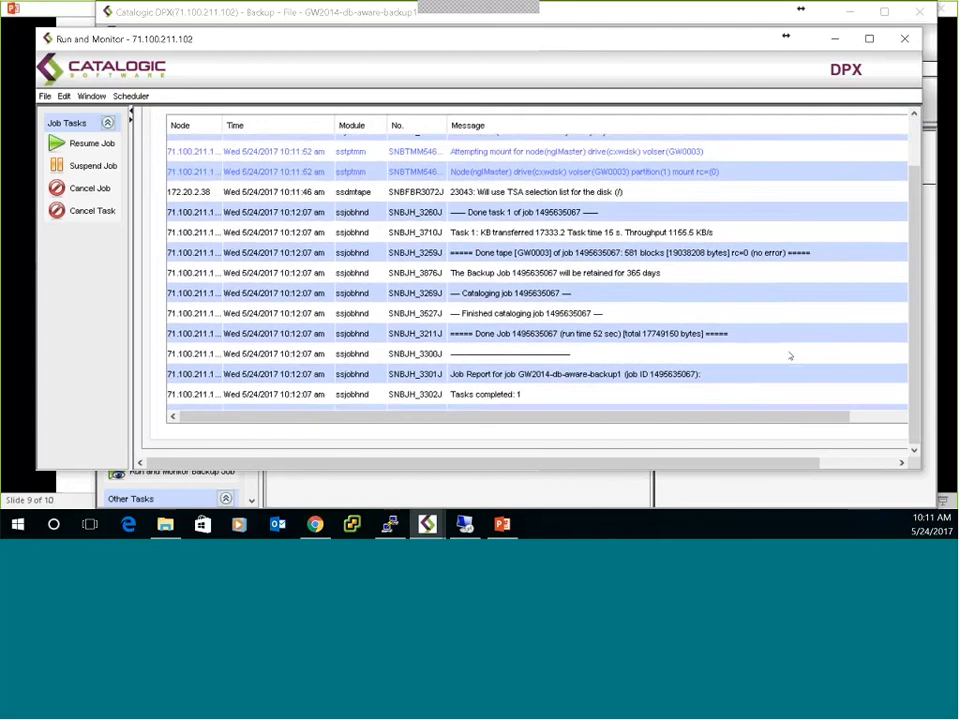
pyautogui.scroll(-3, 724, 358)
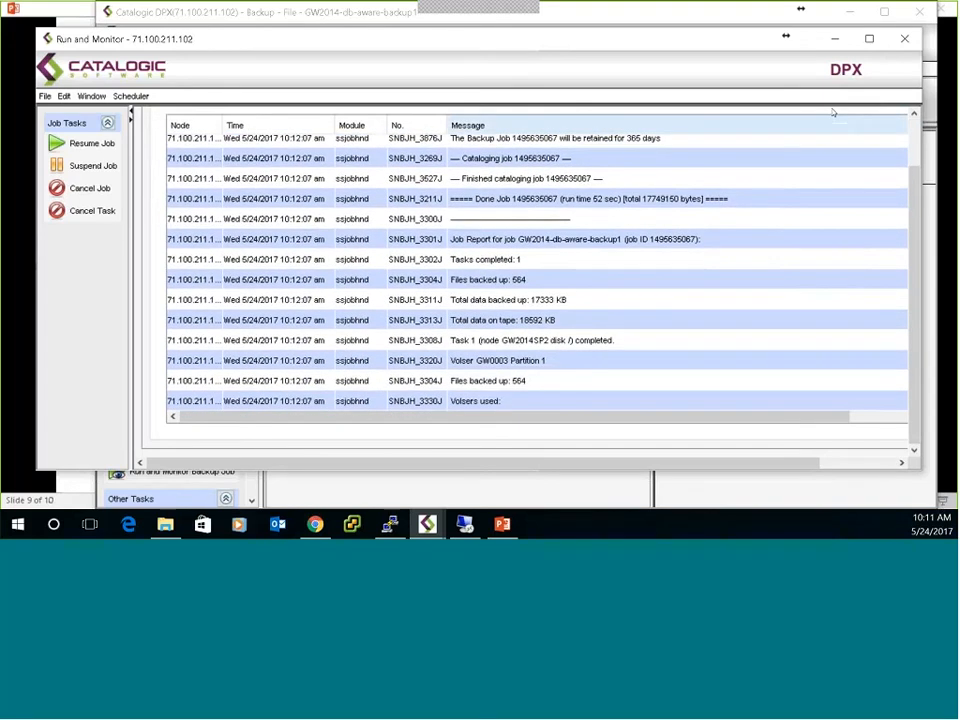
pyautogui.click(905, 39)
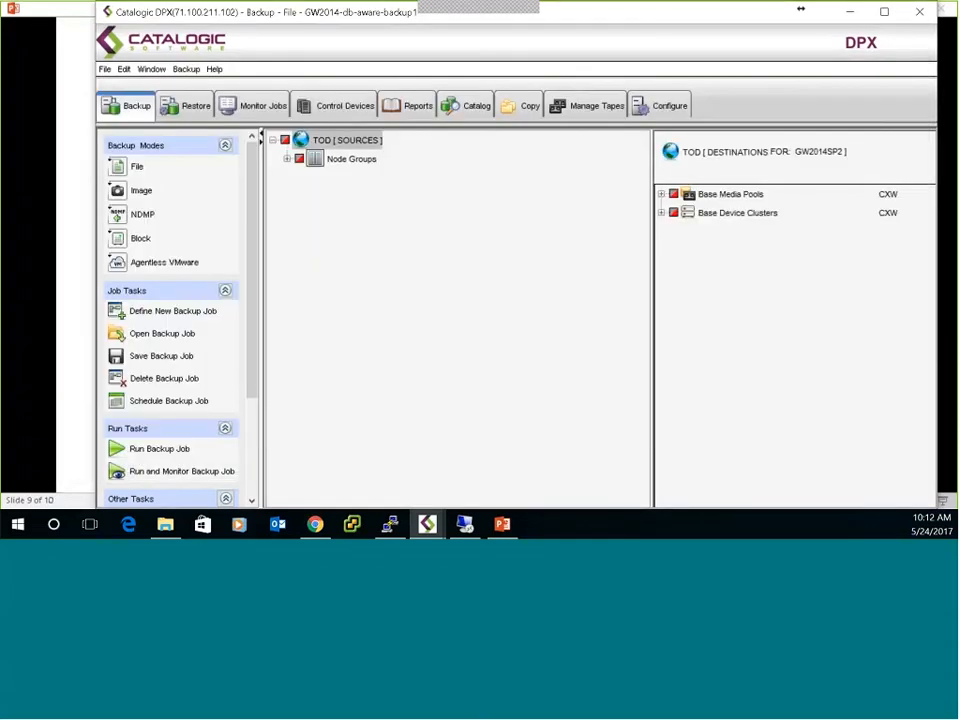
pyautogui.click(849, 14)
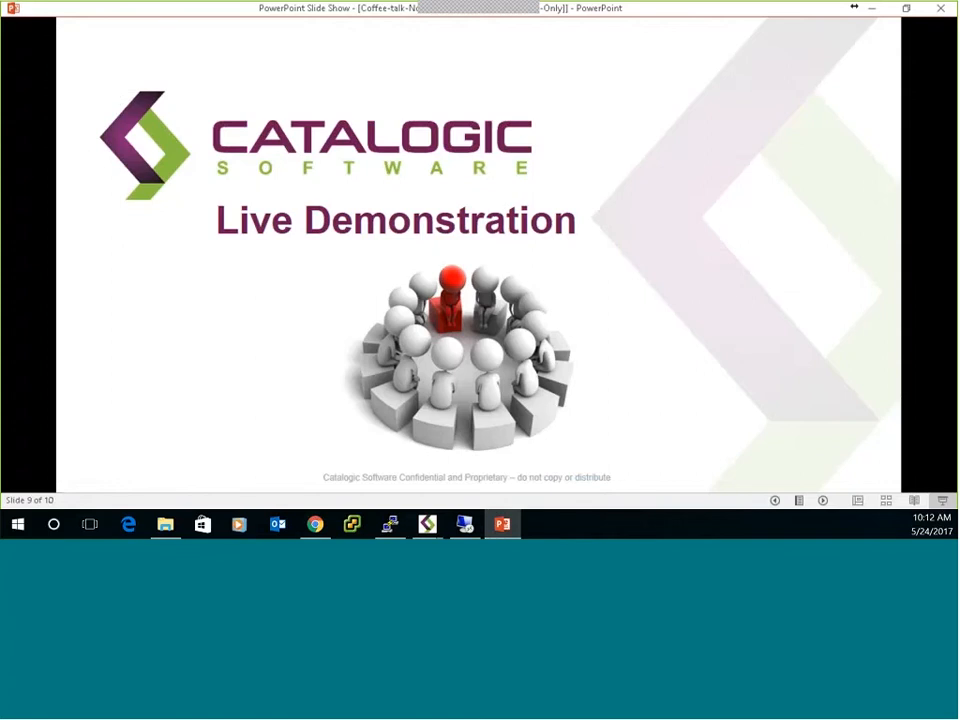
# Switch to the GroupWise mailbox, select the seven newest messages and expand the Frequently Used Folders group.
pyautogui.hotkey('alt', 'Tab')
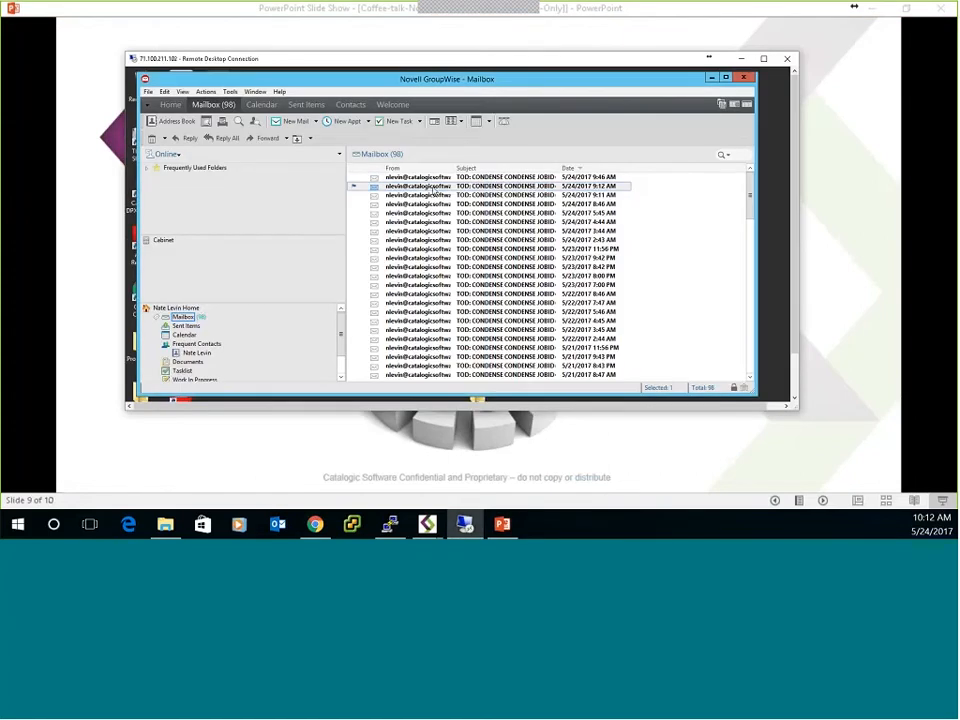
pyautogui.click(429, 178)
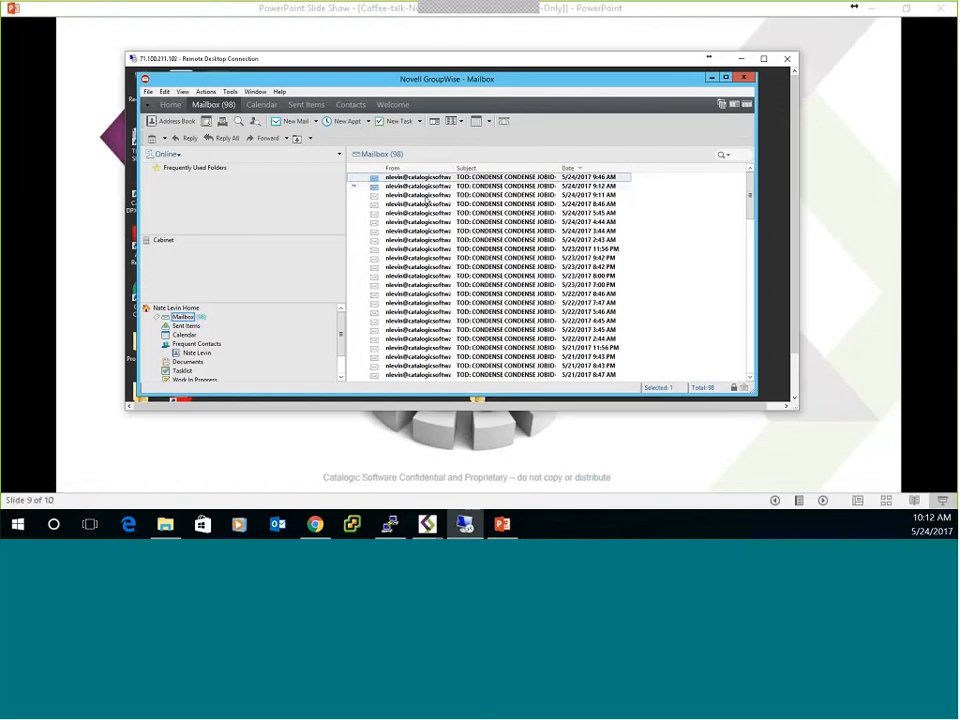
pyautogui.keyDown('ctrl'); pyautogui.click(426, 189); pyautogui.keyUp('ctrl')
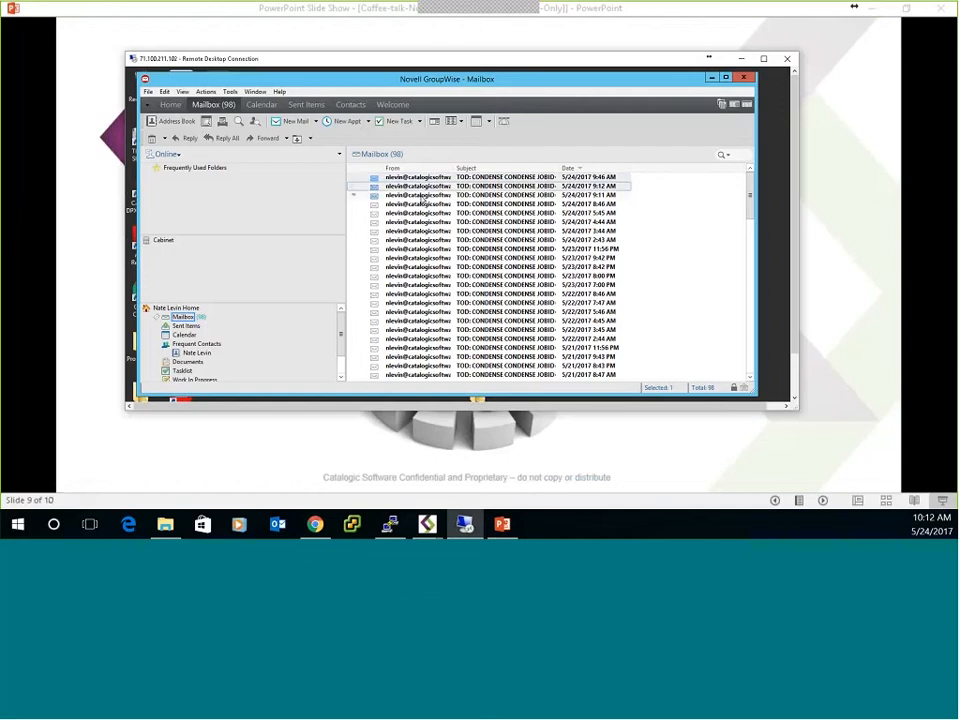
pyautogui.keyDown('ctrl'); pyautogui.click(422, 198); pyautogui.keyUp('ctrl')
pyautogui.keyDown('ctrl'); pyautogui.click(423, 205); pyautogui.keyUp('ctrl')
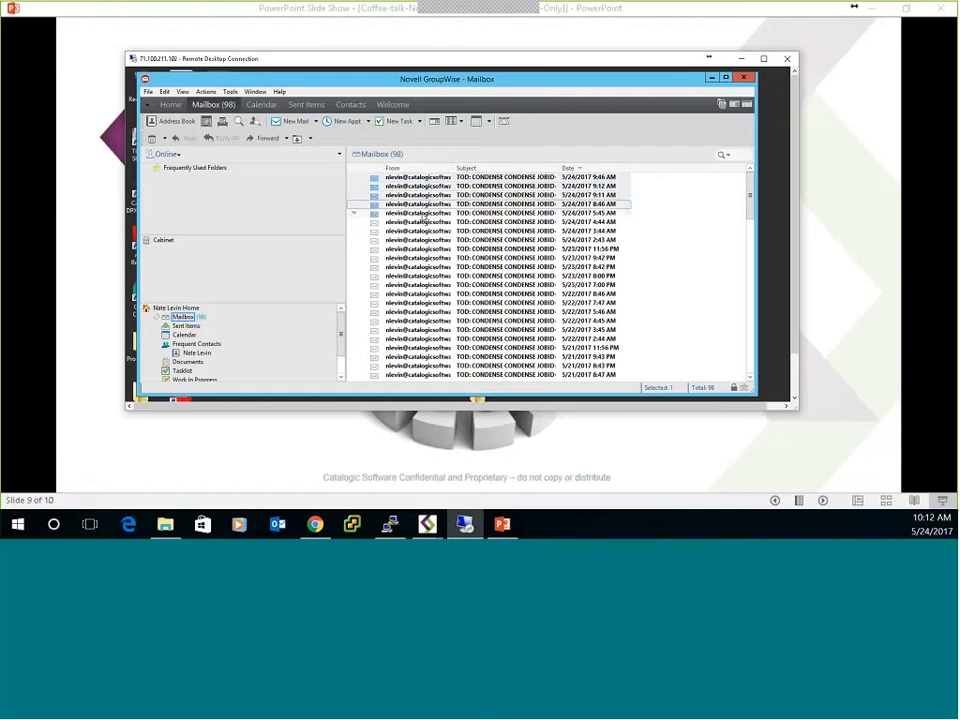
pyautogui.keyDown('ctrl'); pyautogui.click(424, 213); pyautogui.keyUp('ctrl')
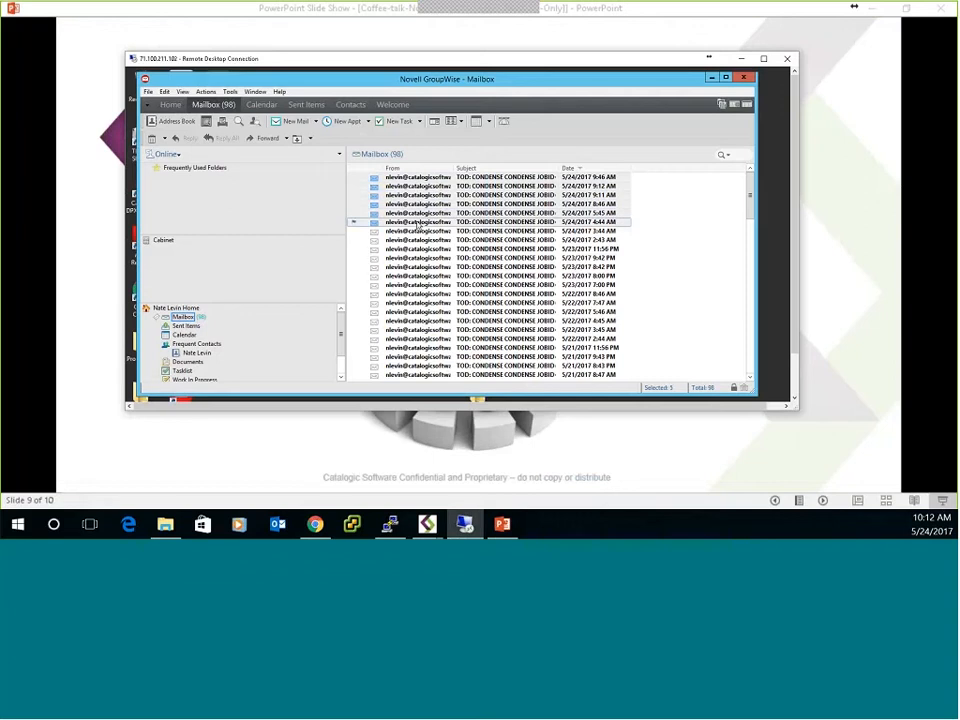
pyautogui.keyDown('ctrl'); pyautogui.click(374, 223); pyautogui.keyUp('ctrl')
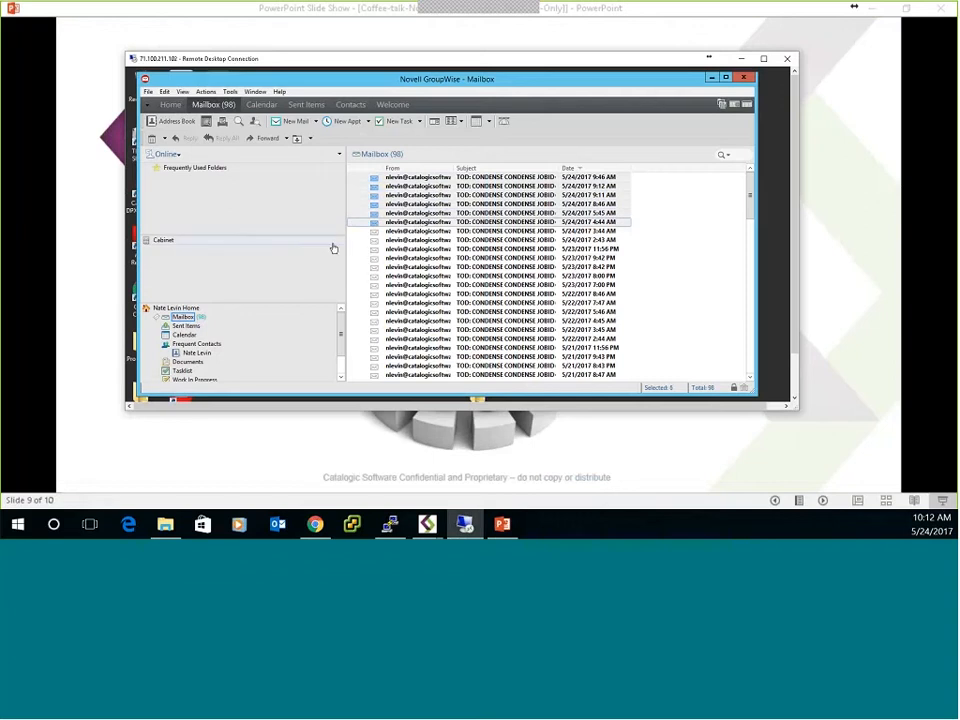
pyautogui.click(147, 170)
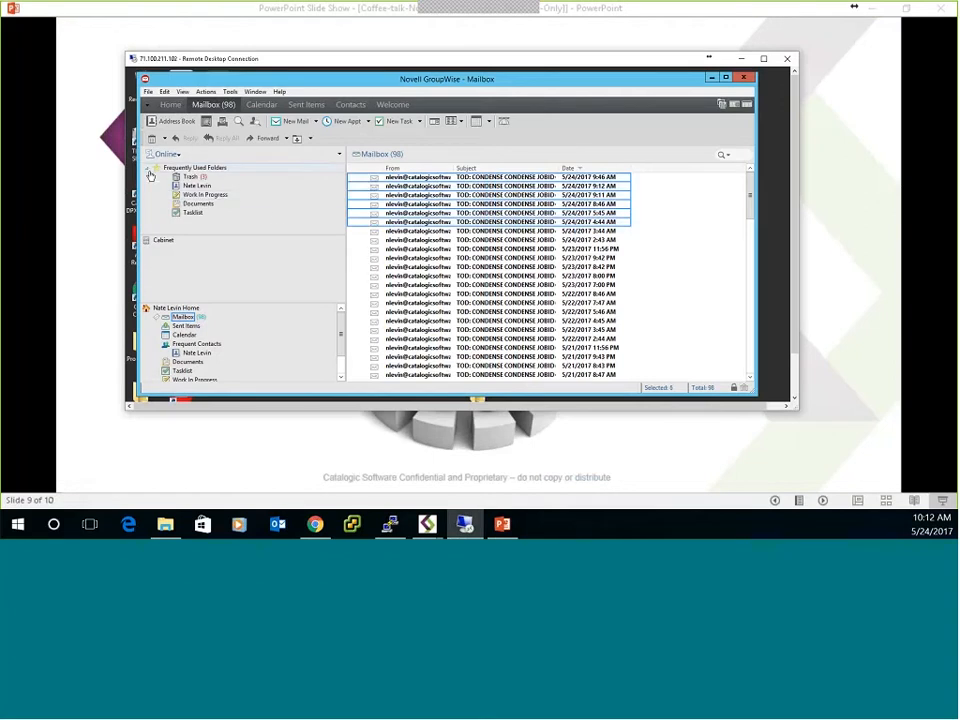
pyautogui.keyDown('shift'); pyautogui.click(406, 231); pyautogui.keyUp('shift')
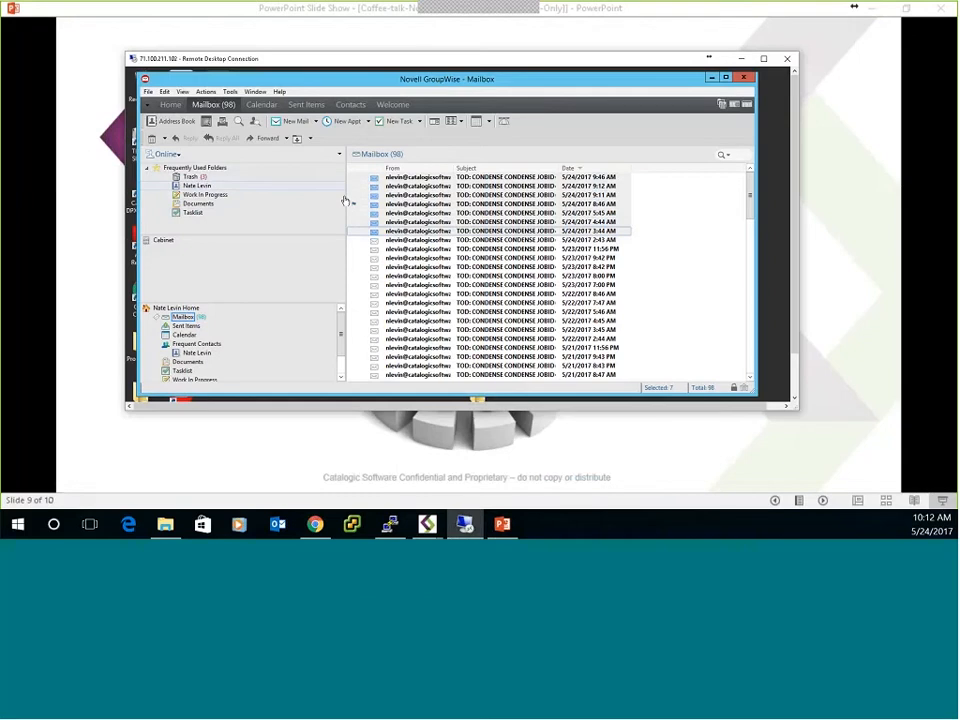
# View the contents of the Trash folder and return to the mailbox.
pyautogui.click(190, 177)
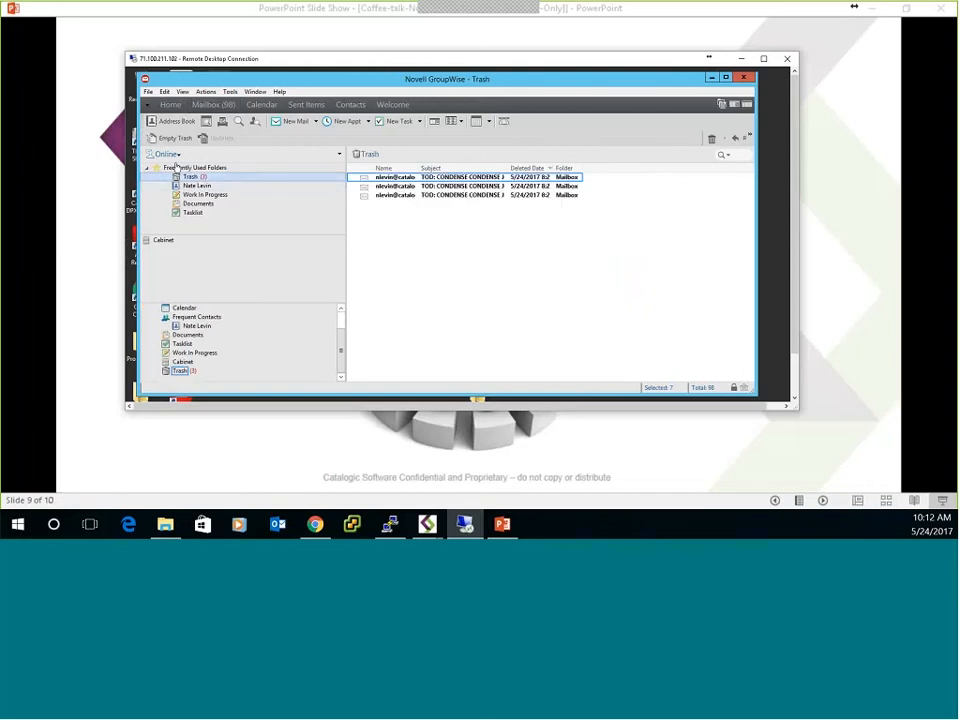
pyautogui.click(201, 104)
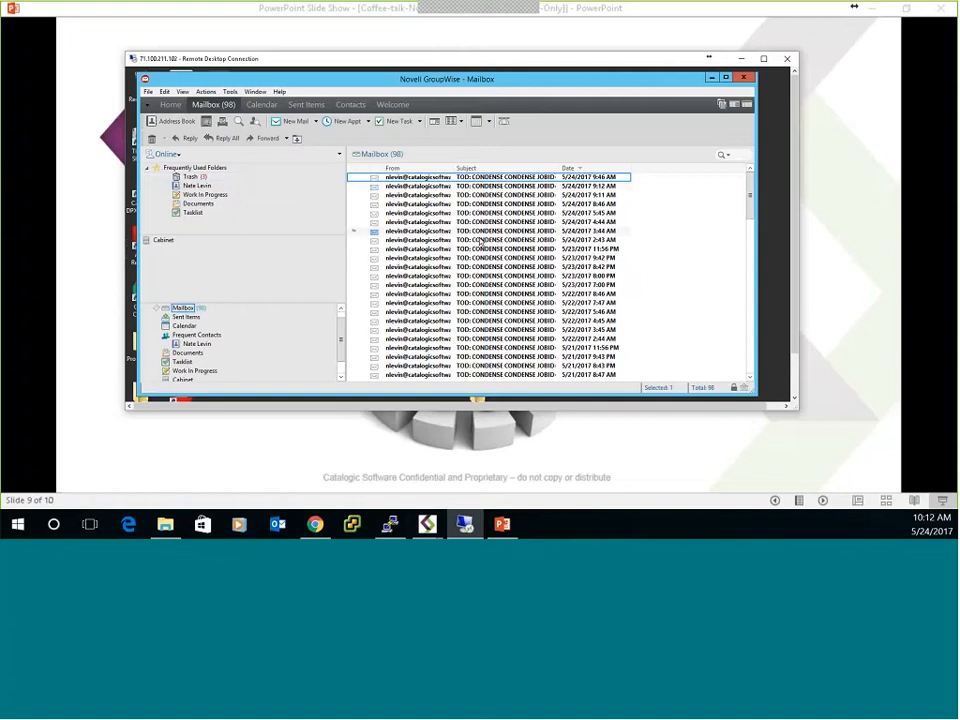
# Select the five newest messages in the mailbox and move them to the Trash folder.
pyautogui.keyDown('ctrl'); pyautogui.click(467, 188); pyautogui.keyUp('ctrl')
pyautogui.keyDown('ctrl'); pyautogui.click(471, 196); pyautogui.keyUp('ctrl')
pyautogui.keyDown('ctrl'); pyautogui.click(475, 206); pyautogui.keyUp('ctrl')
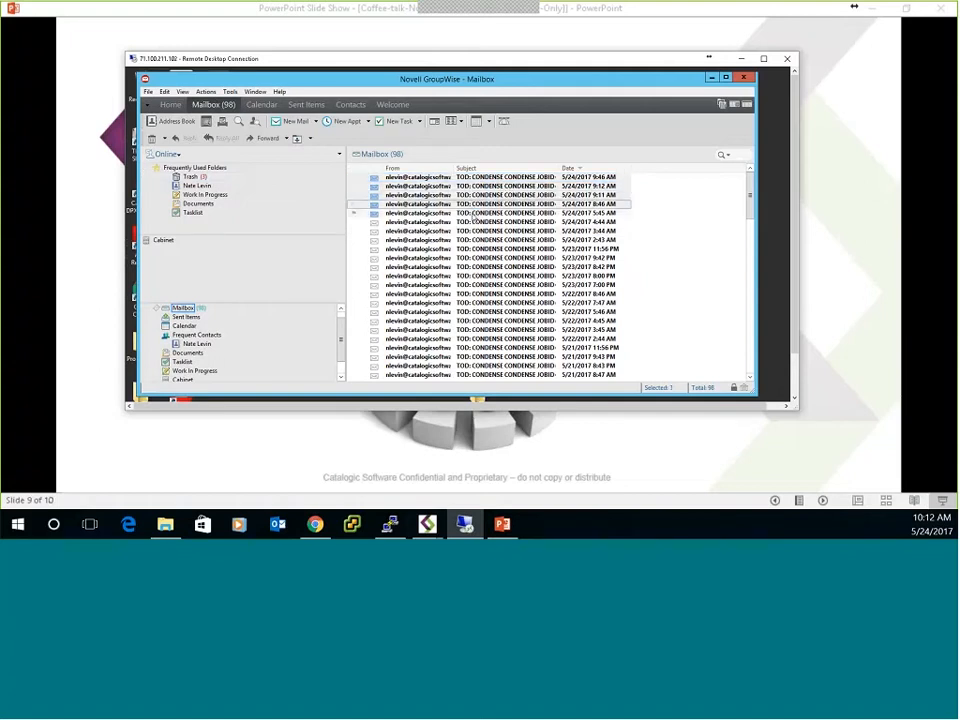
pyautogui.keyDown('ctrl'); pyautogui.click(474, 213); pyautogui.keyUp('ctrl')
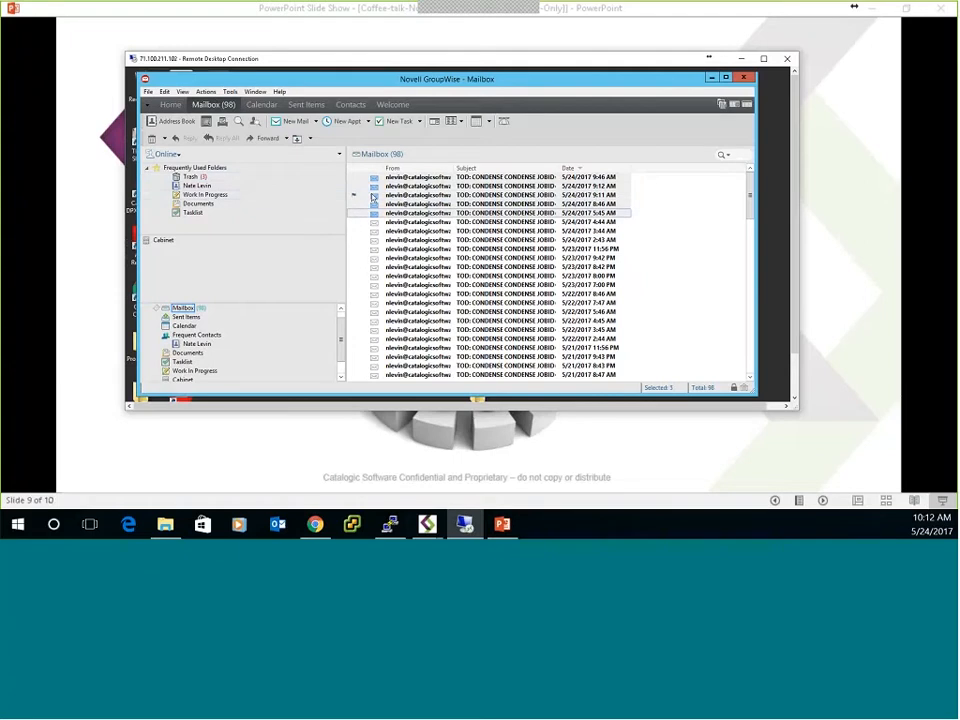
pyautogui.moveTo(372, 197); pyautogui.dragTo(204, 177)
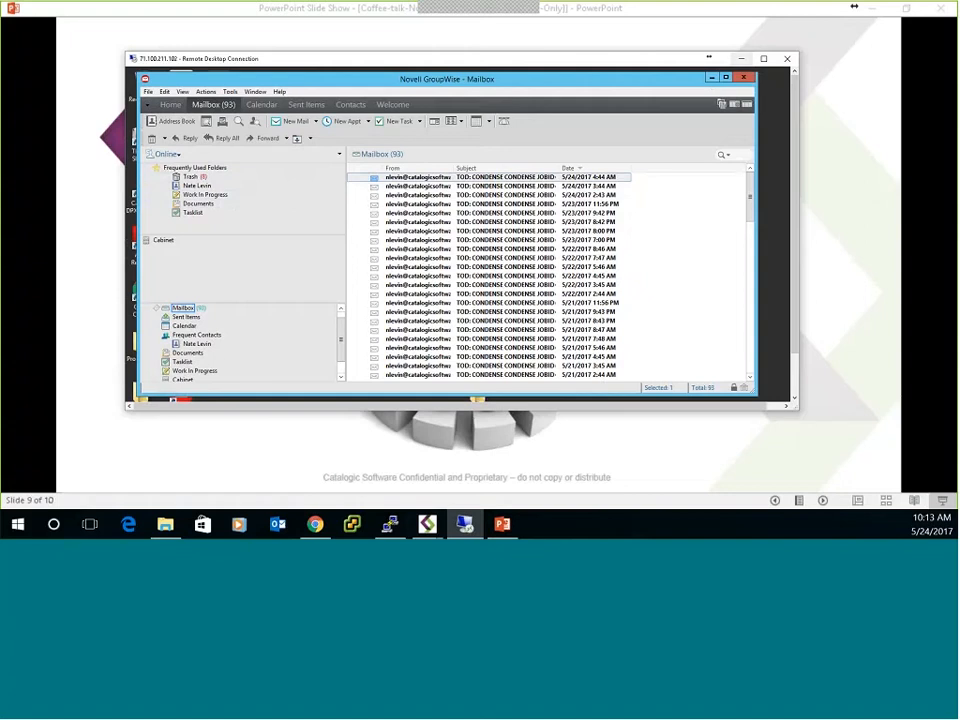
# Switch to Catalogic DPX, run and monitor the GW2014-to-RestoreArea1 restore job, and bring its monitor window fully into view.
pyautogui.click(453, 527)
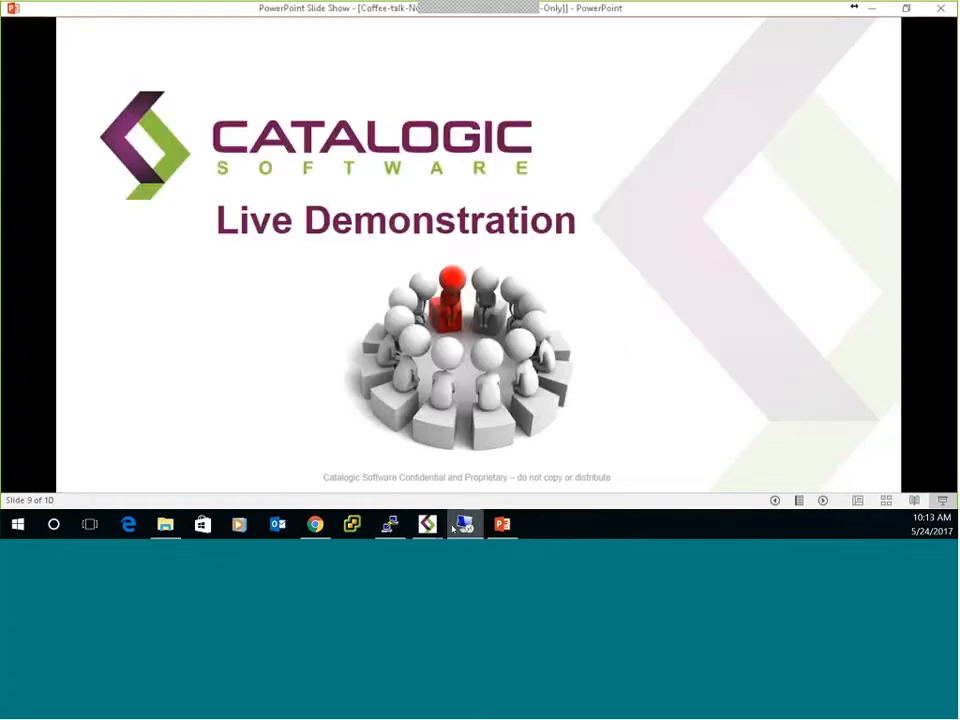
pyautogui.click(453, 527)
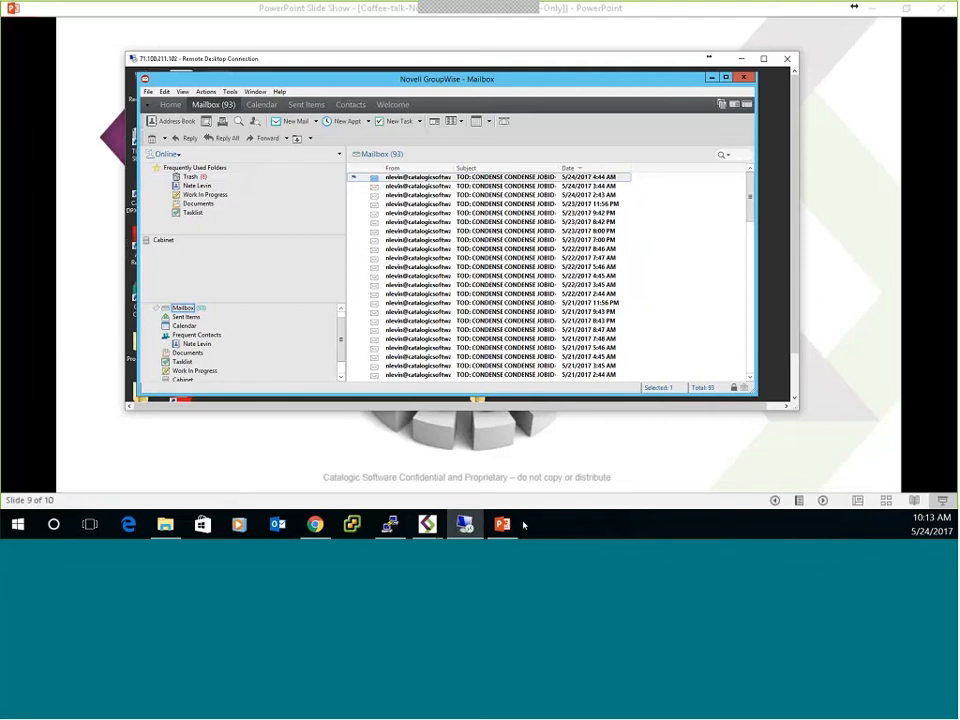
pyautogui.moveTo(427, 524)
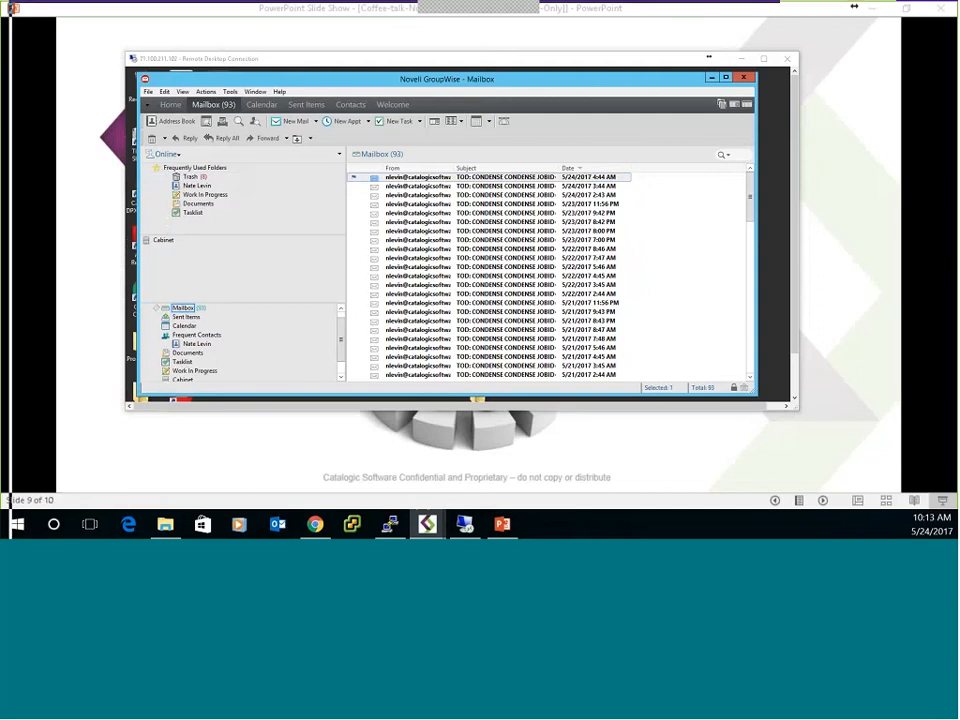
pyautogui.moveTo(340, 4); pyautogui.dragTo(358, 17)
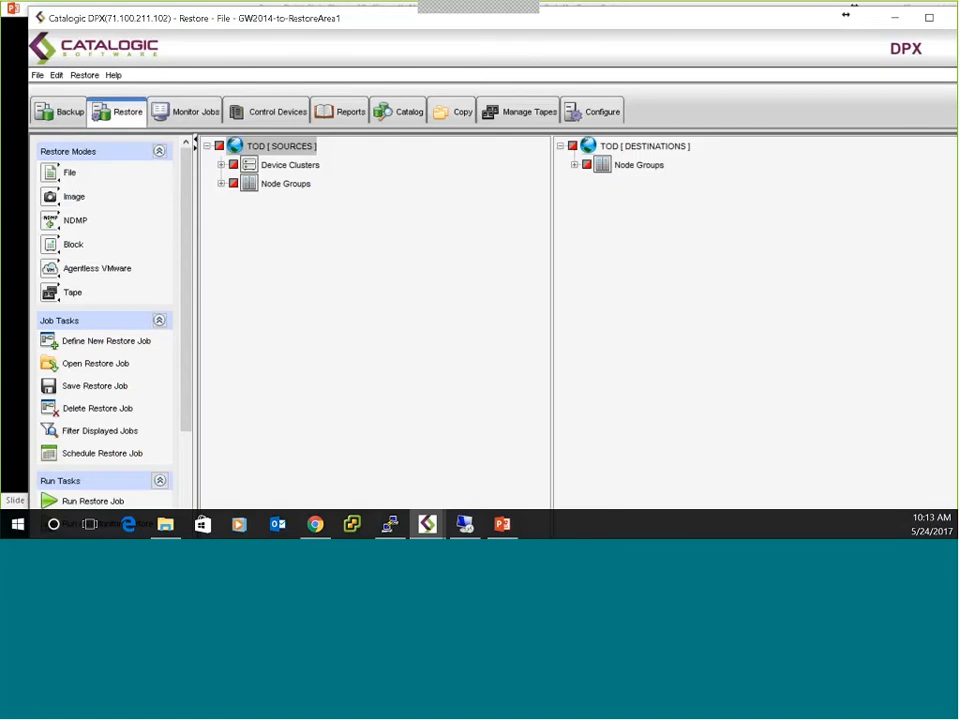
pyautogui.scroll(-2, 88, 450)
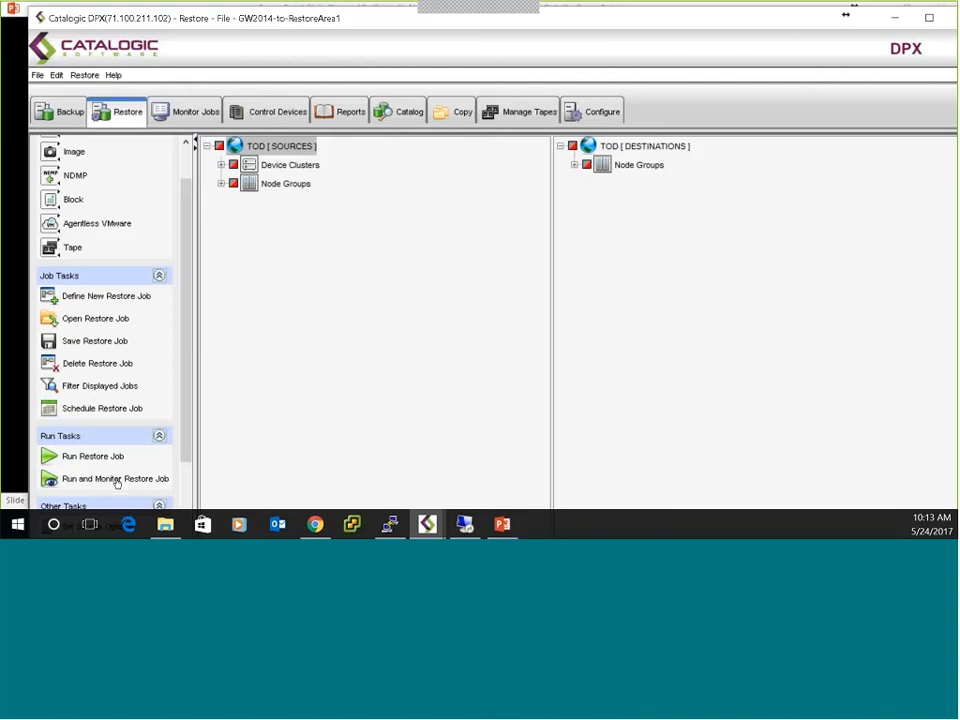
pyautogui.click(116, 479)
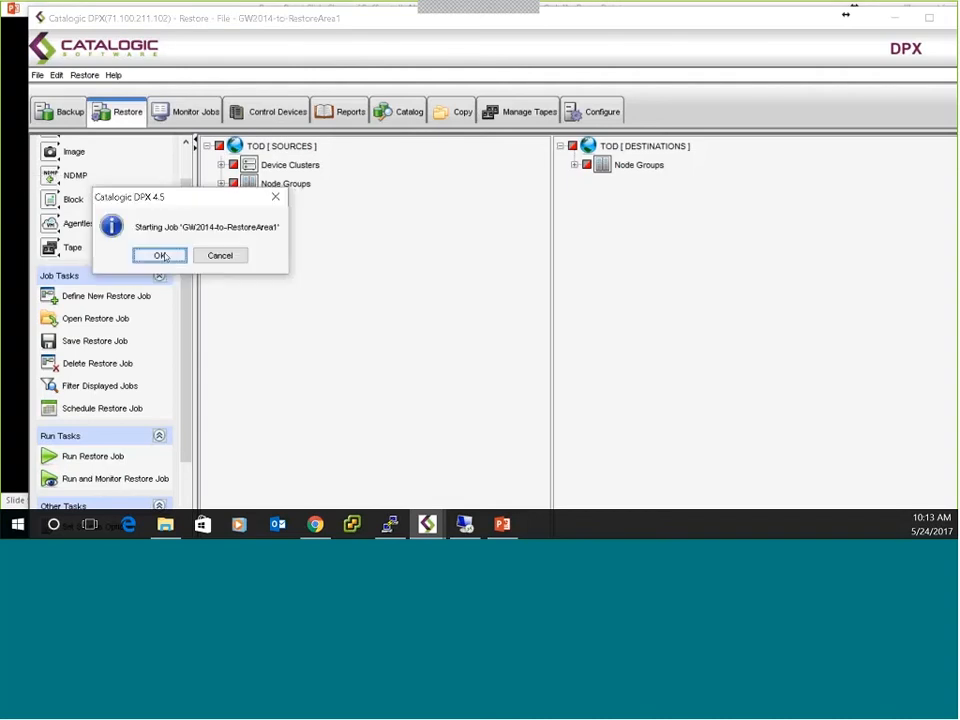
pyautogui.click(160, 256)
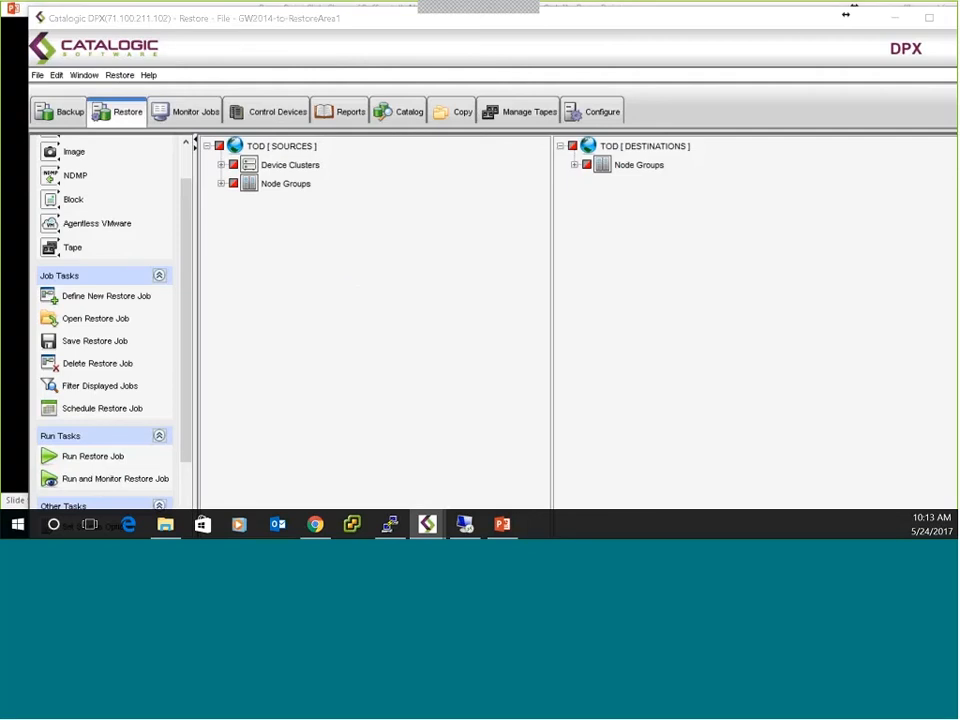
pyautogui.moveTo(0, 18); pyautogui.dragTo(116, 40)
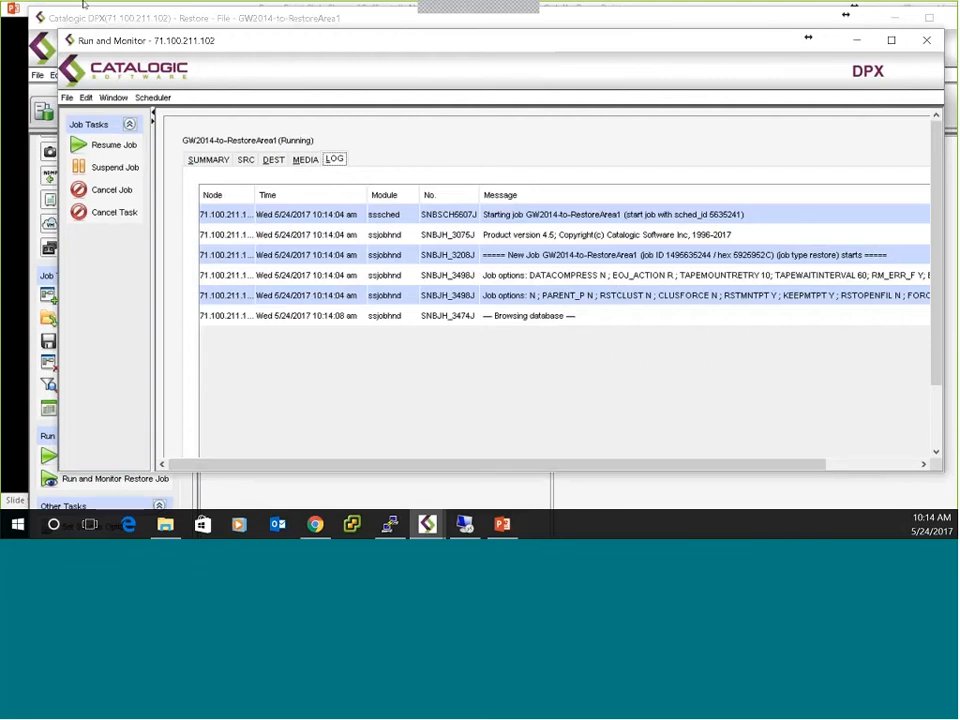
# Review the restore job's log through to the job report, checking the tasks, restored files and destination.
pyautogui.hotkey('alt', 'Tab')
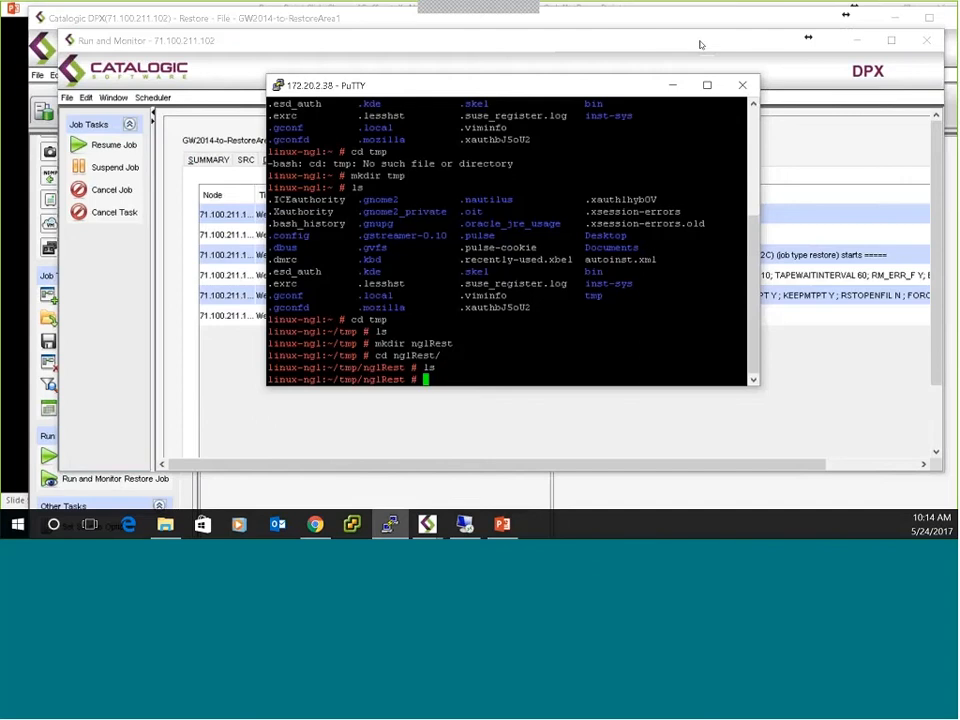
pyautogui.moveTo(550, 84); pyautogui.dragTo(0, 47)
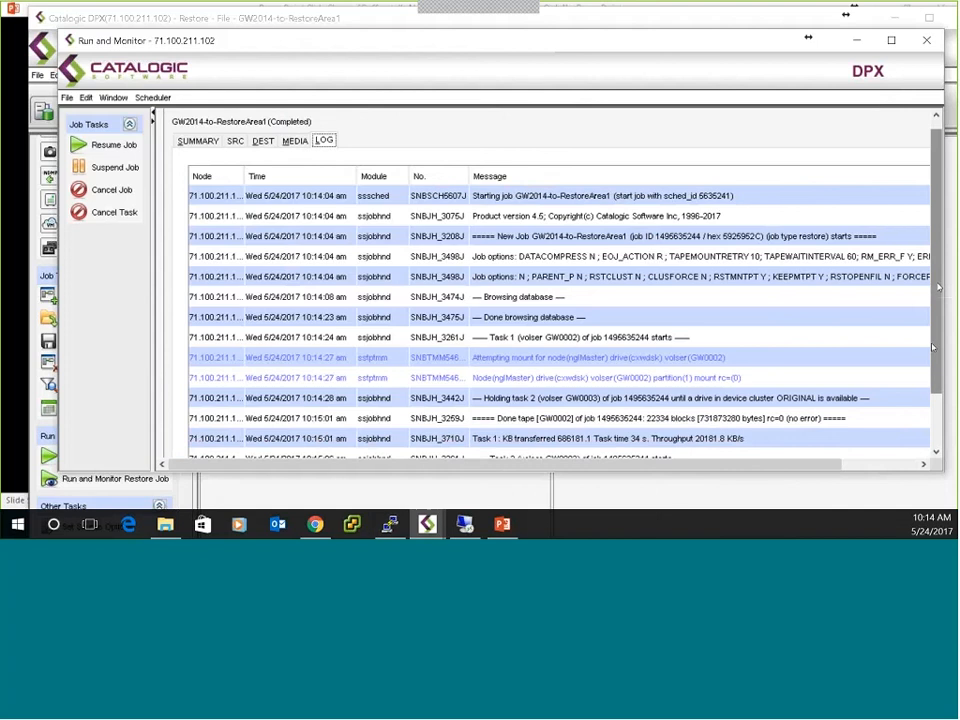
pyautogui.moveTo(938, 287); pyautogui.dragTo(933, 347)
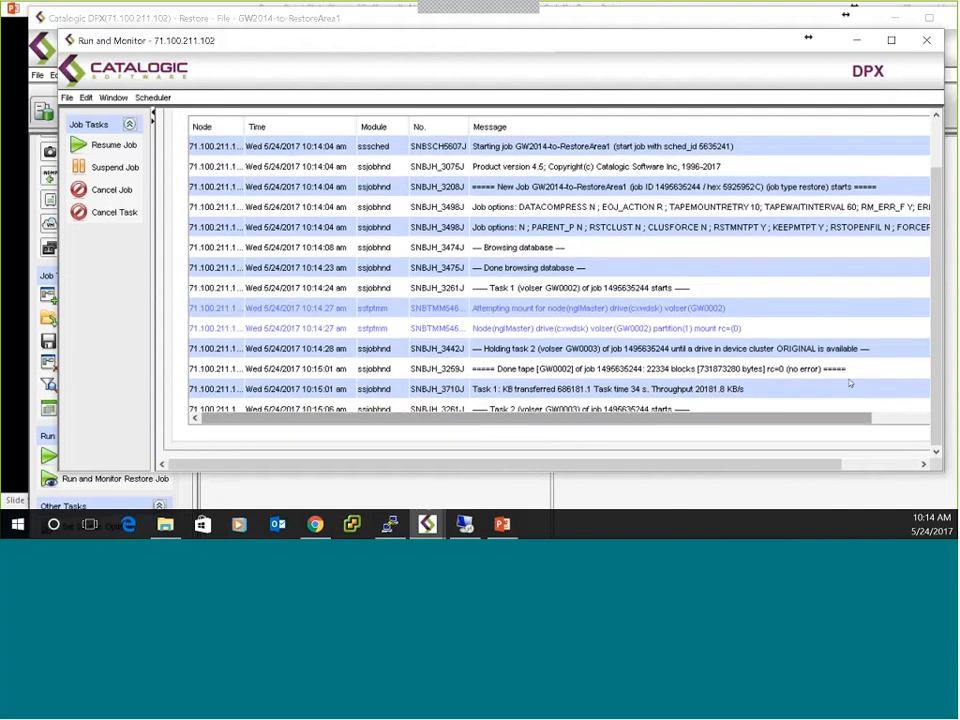
pyautogui.scroll(-8, 845, 381)
pyautogui.scroll(1, 842, 379)
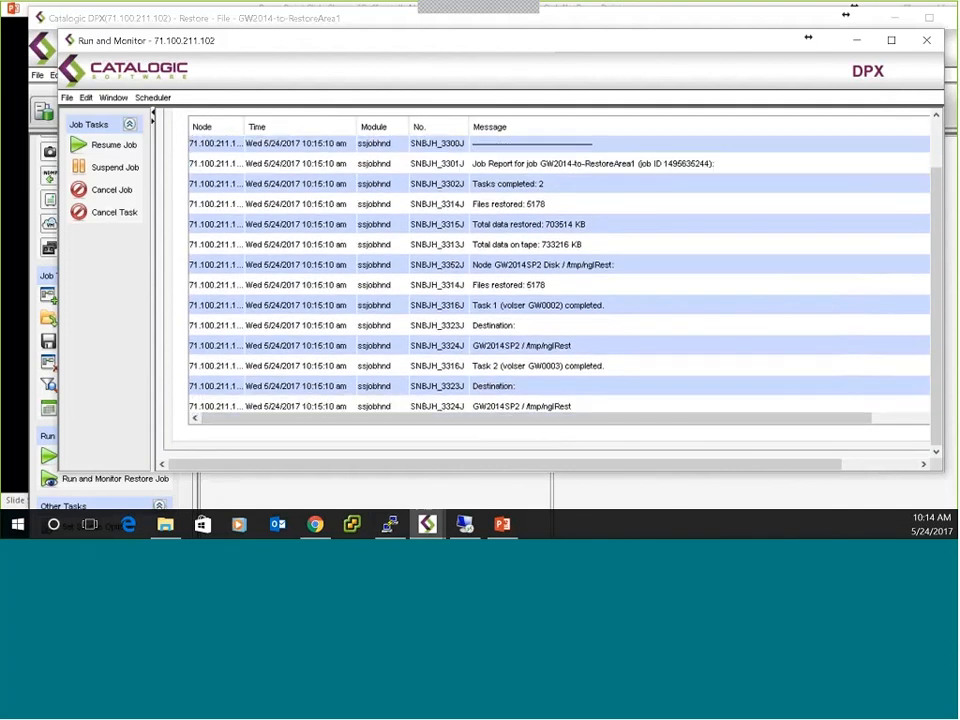
pyautogui.click(390, 524)
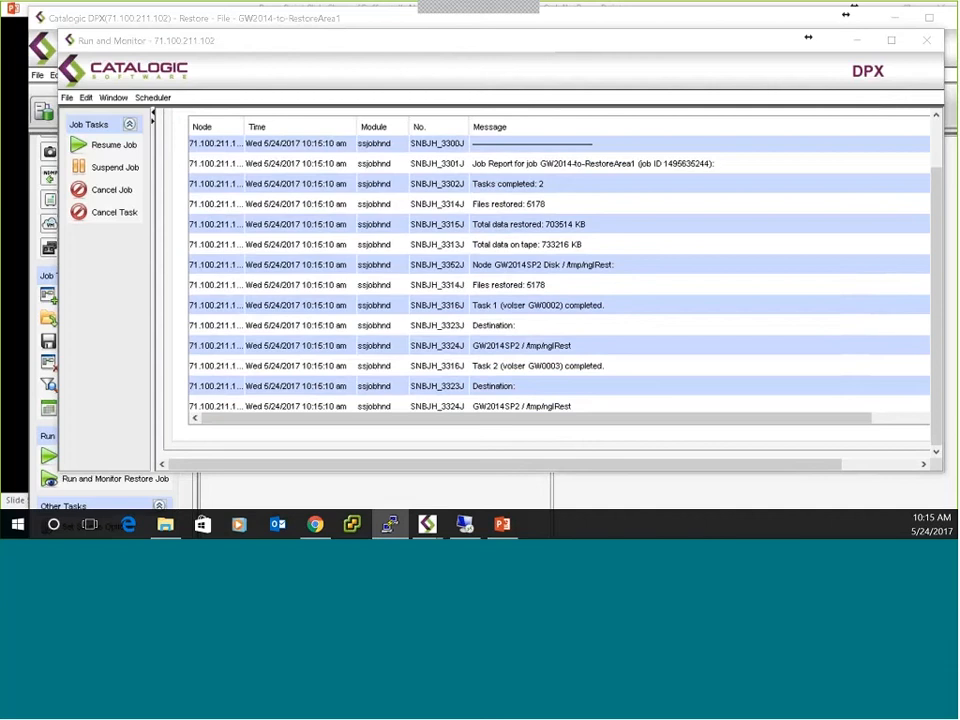
pyautogui.scroll(4, 671, 251)
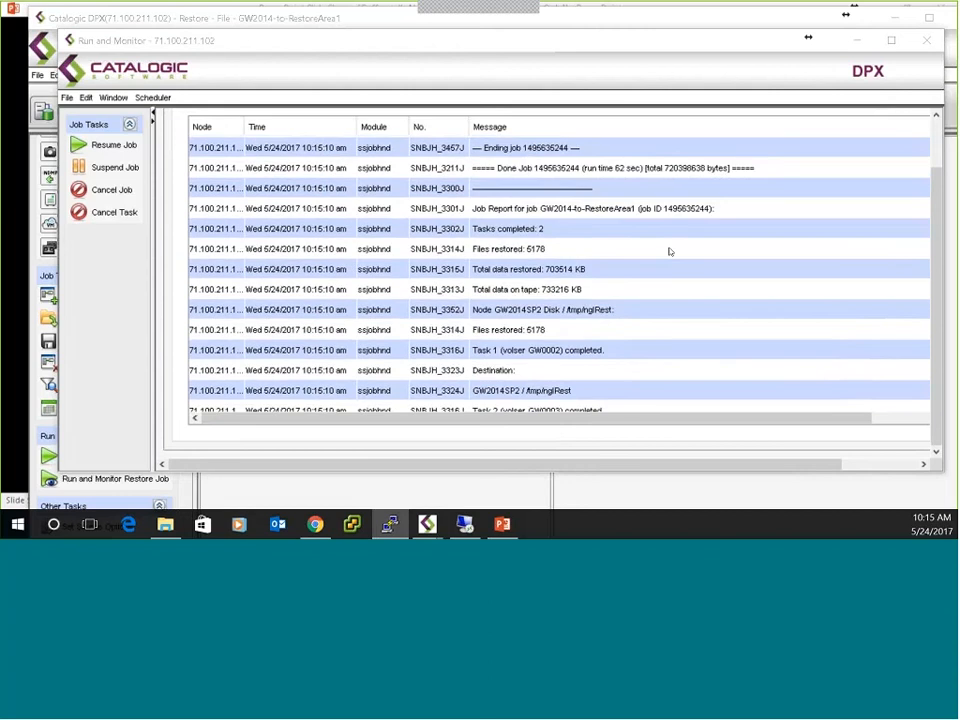
pyautogui.scroll(6, 634, 275)
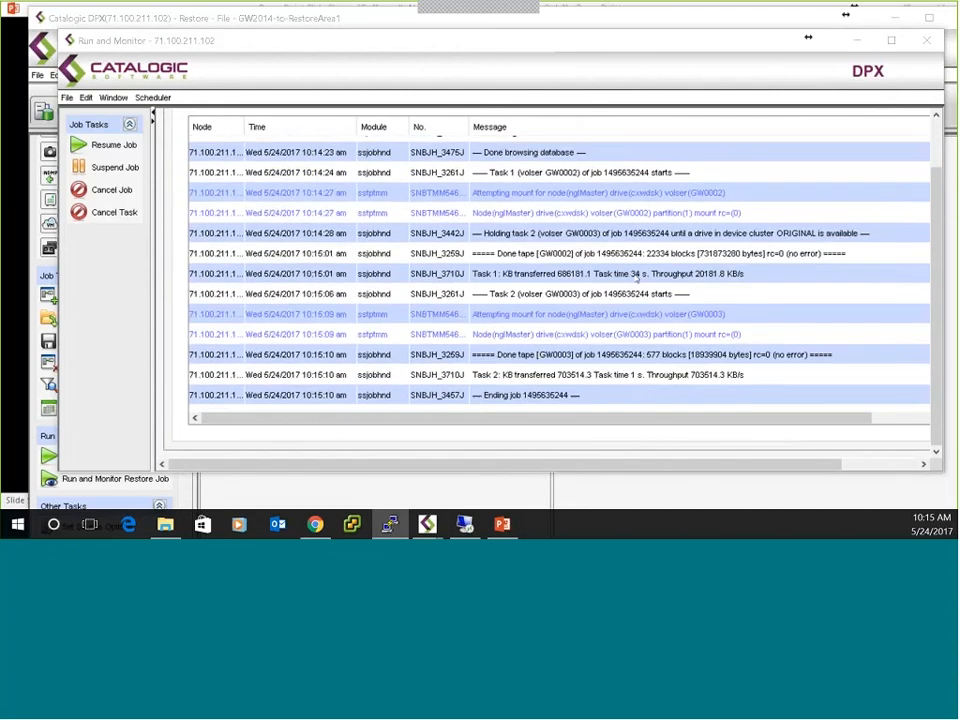
pyautogui.scroll(1, 628, 285)
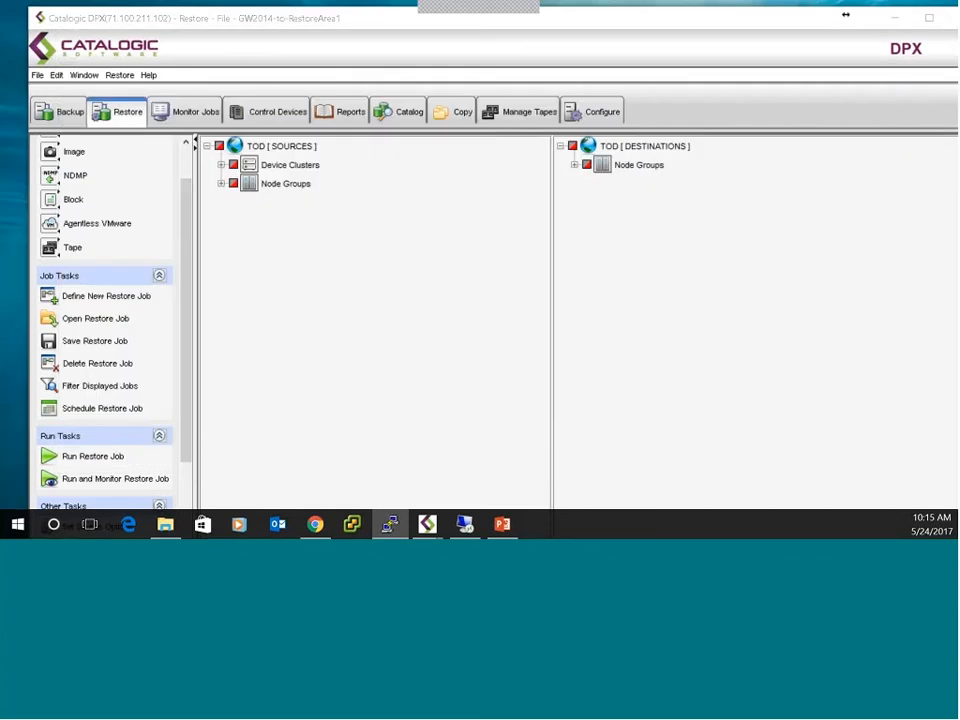
# Return to the restore job definition and expand the GW2014SP2 destination tree down to the nglRest folder under /tmp.
pyautogui.click(427, 458)
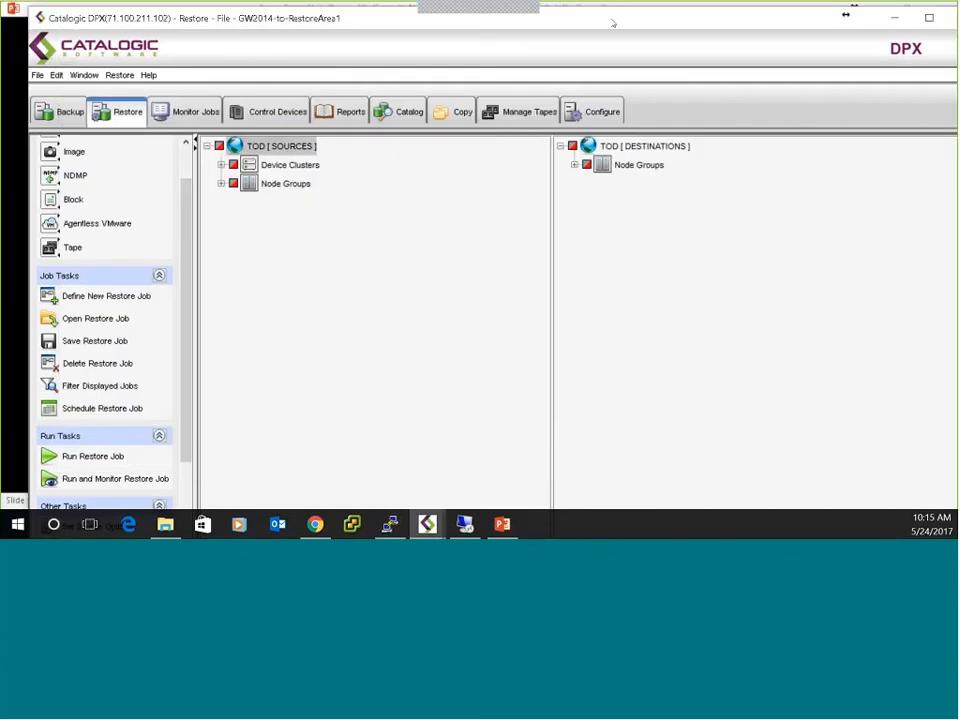
pyautogui.moveTo(573, 8); pyautogui.dragTo(540, 1)
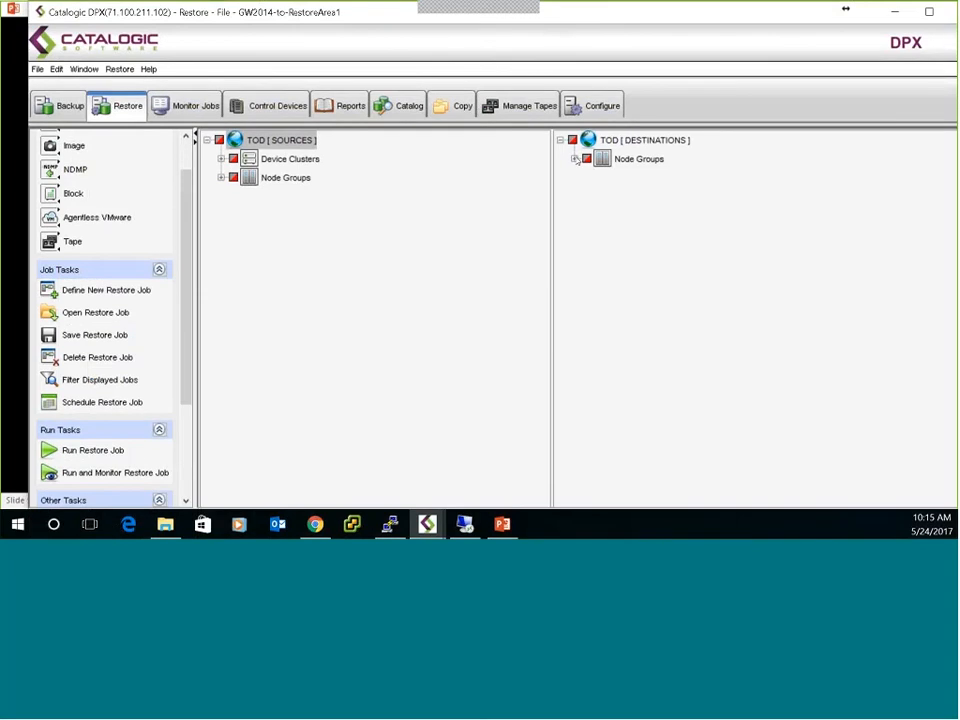
pyautogui.click(575, 159)
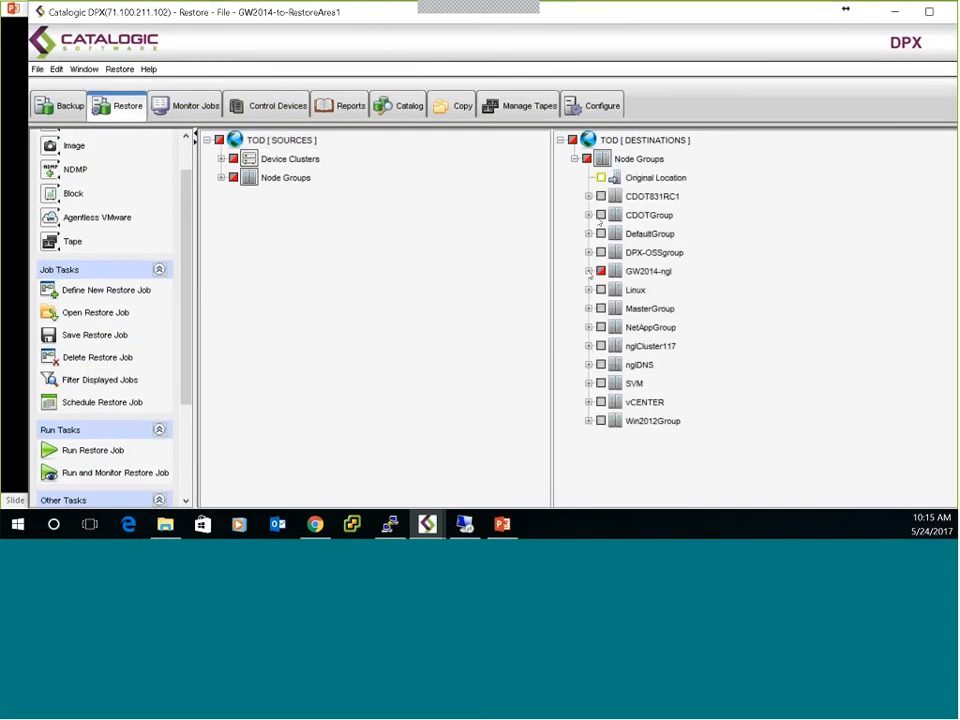
pyautogui.click(588, 271)
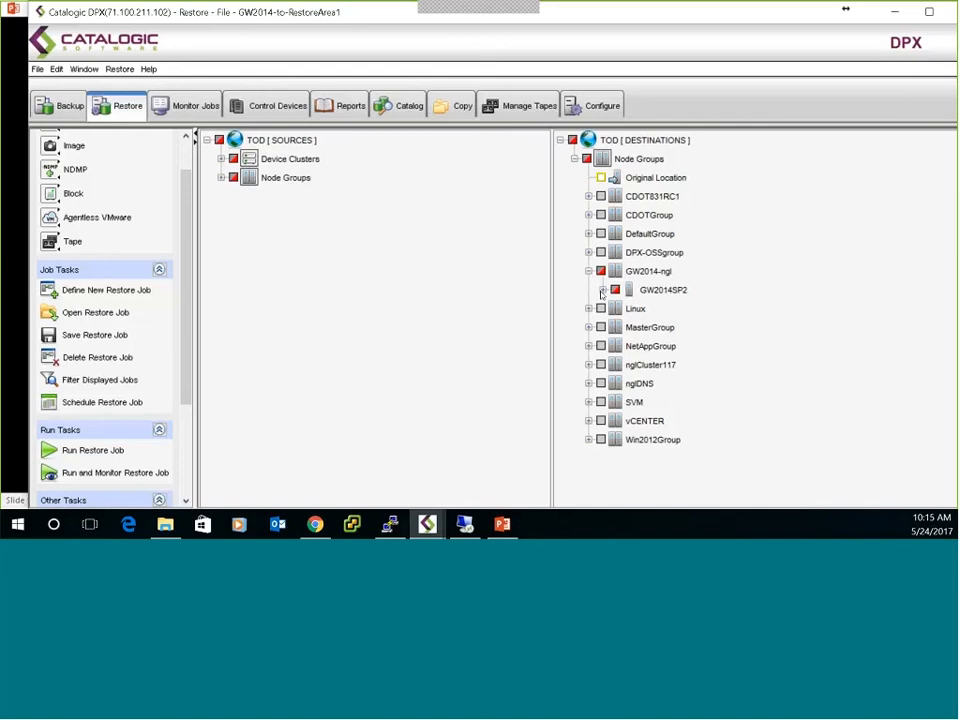
pyautogui.click(603, 290)
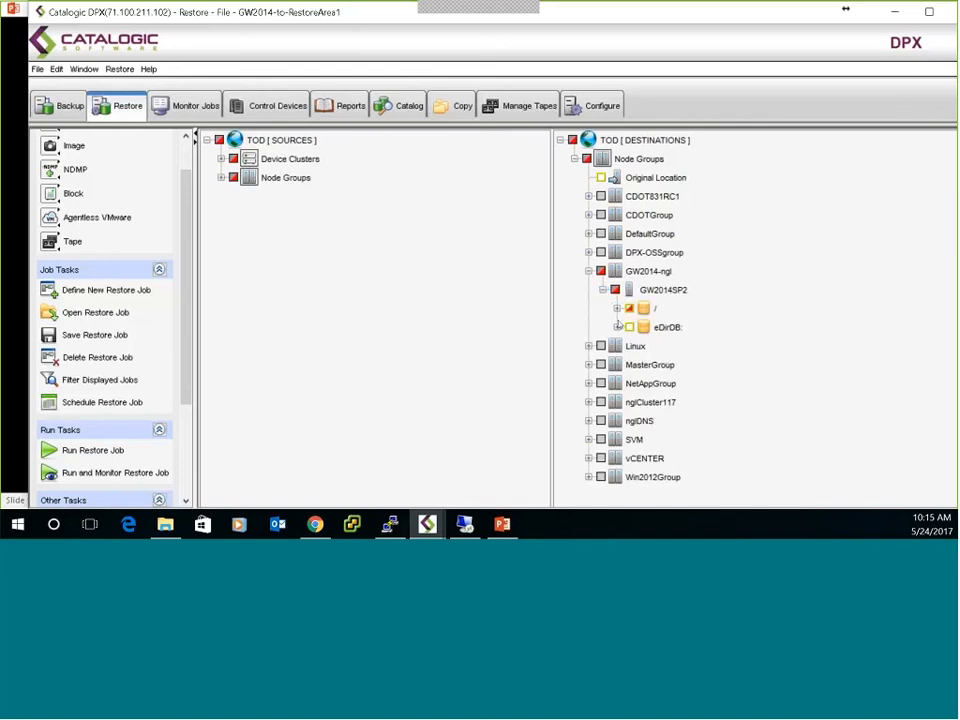
pyautogui.click(617, 308)
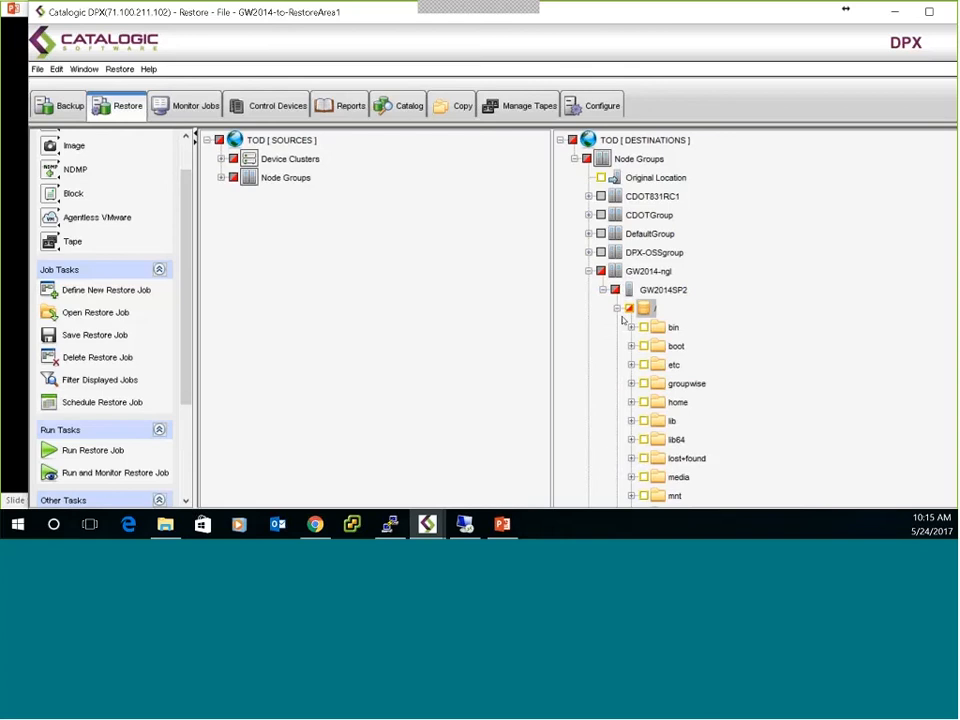
pyautogui.scroll(-5, 660, 340)
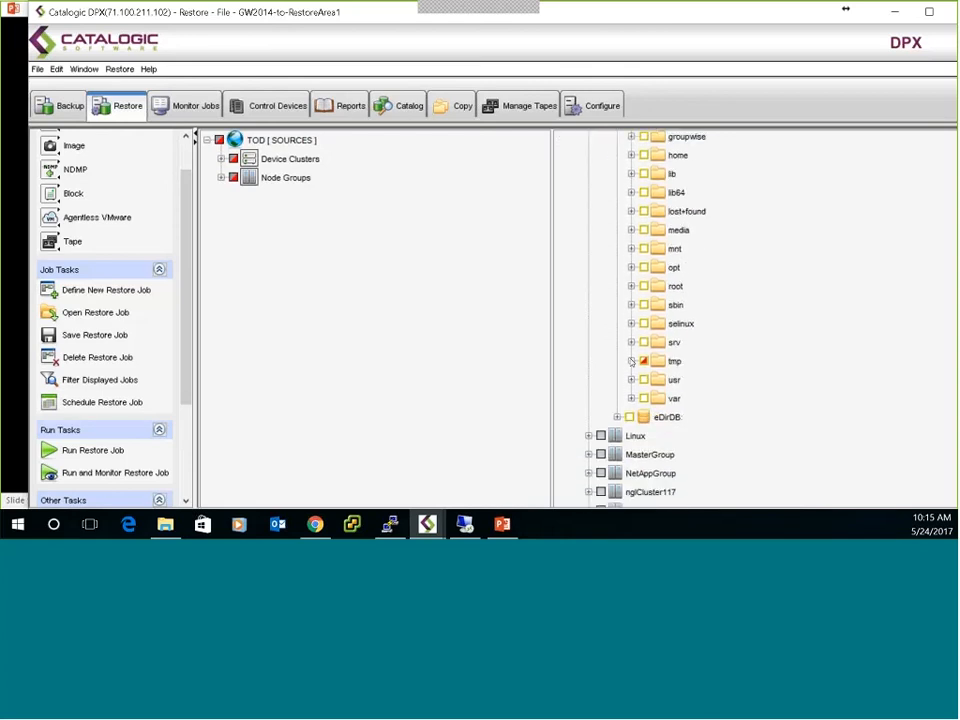
pyautogui.click(631, 361)
pyautogui.scroll(-7, 610, 358)
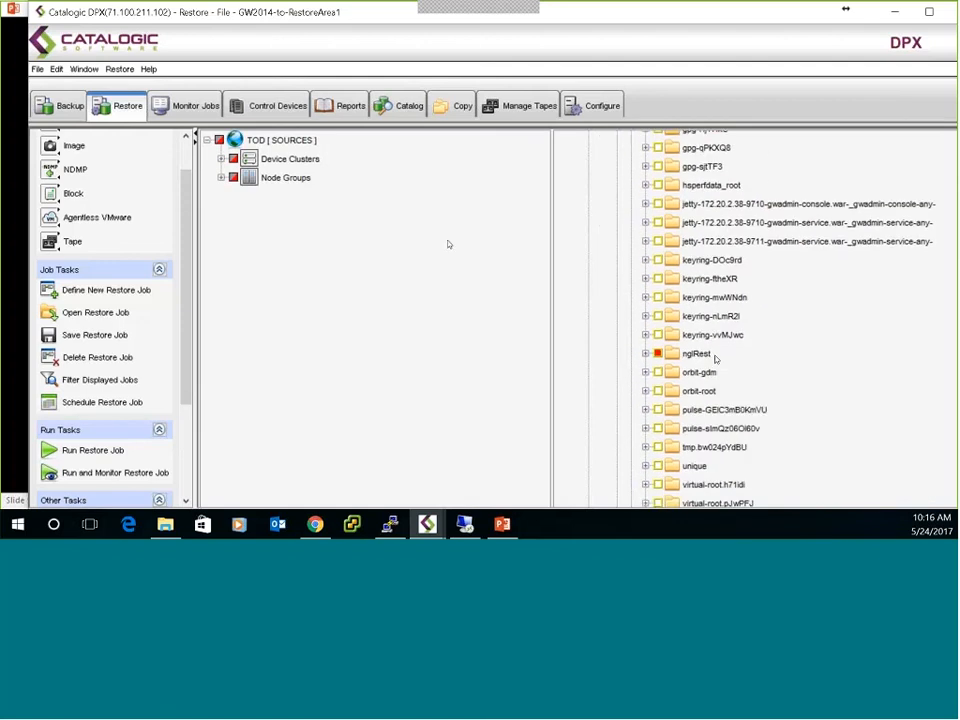
# Switch to the PuTTY session and change into the opt directory inside /tmp/nglRest.
pyautogui.click(390, 524)
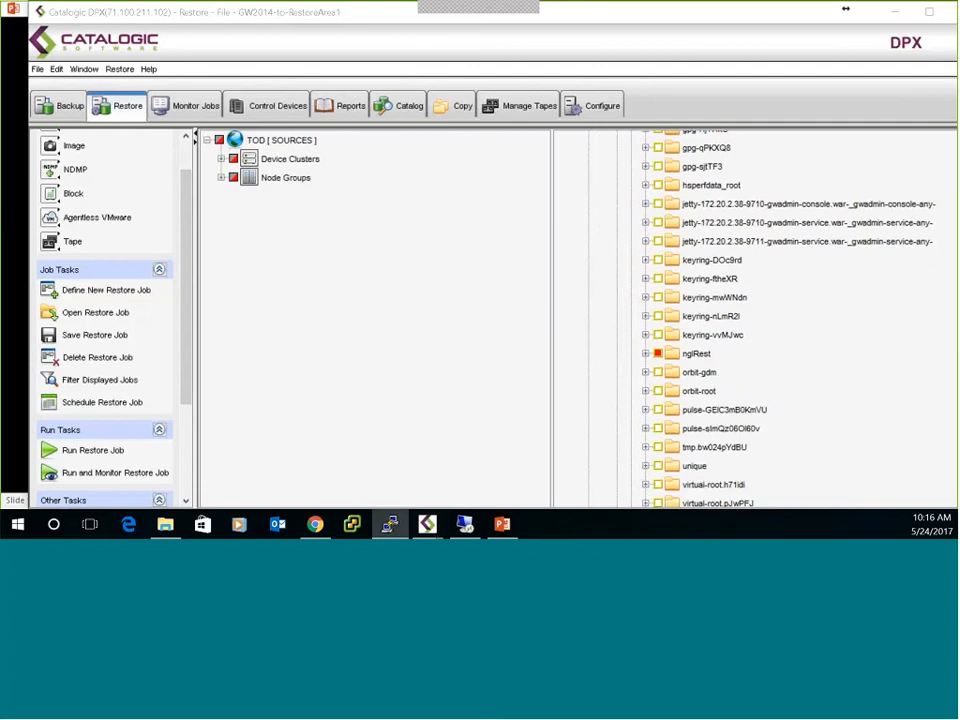
pyautogui.scroll(7, 755, 355)
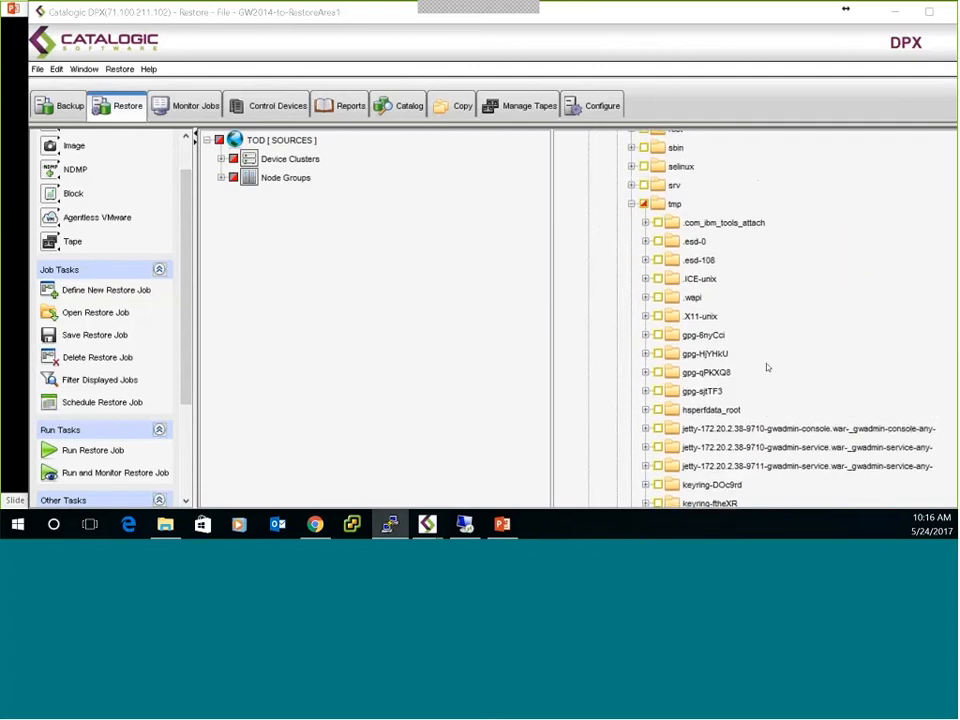
pyautogui.scroll(1, 755, 355)
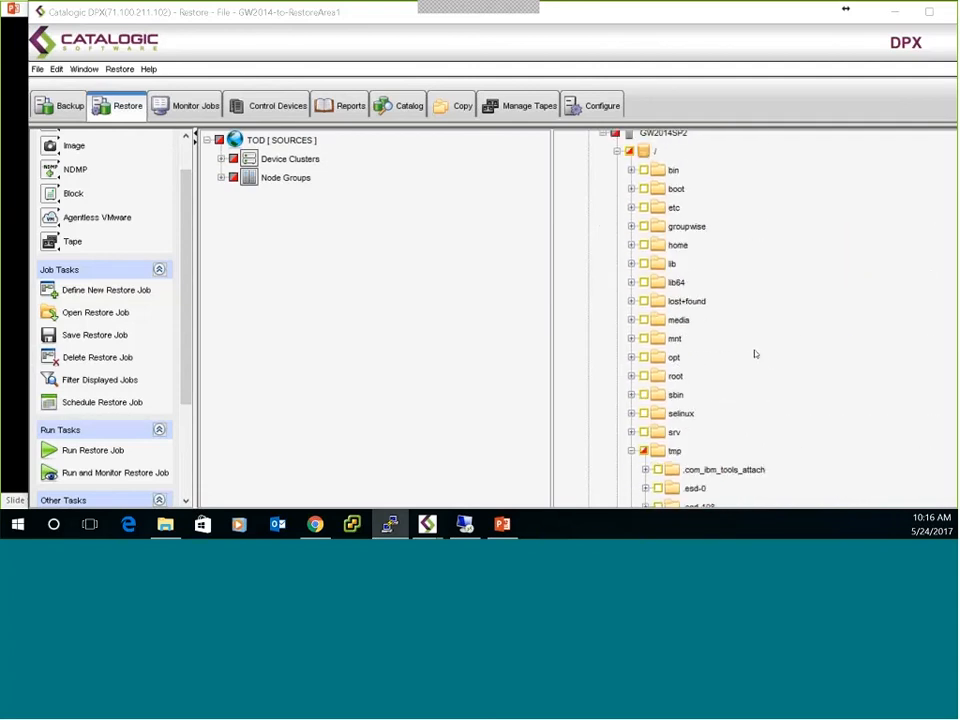
pyautogui.scroll(-4, 755, 354)
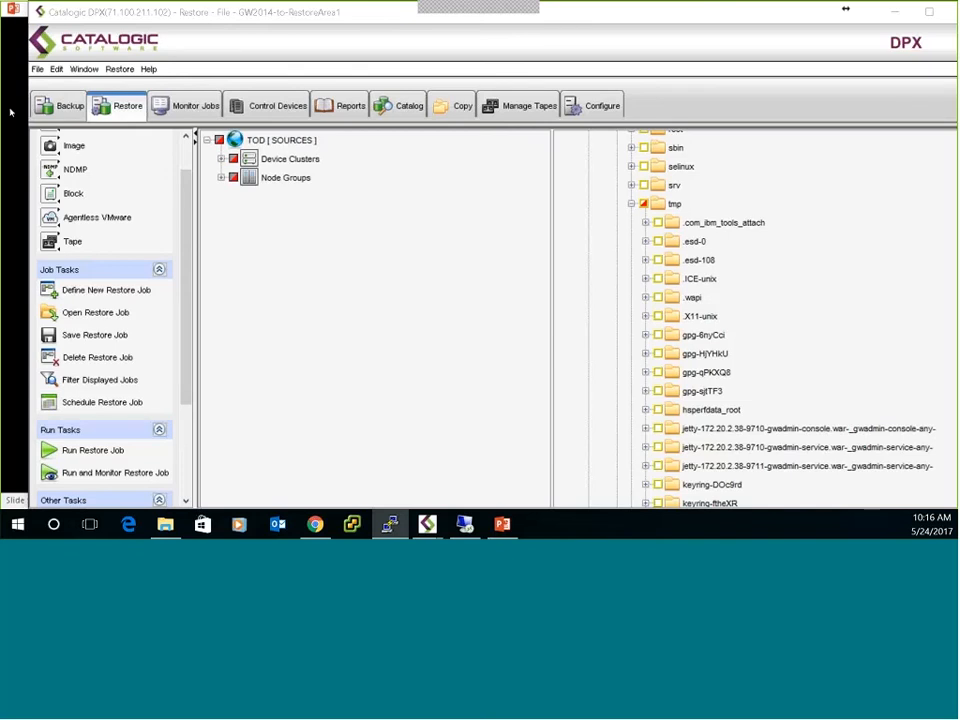
pyautogui.moveTo(11, 113); pyautogui.dragTo(390, 147)
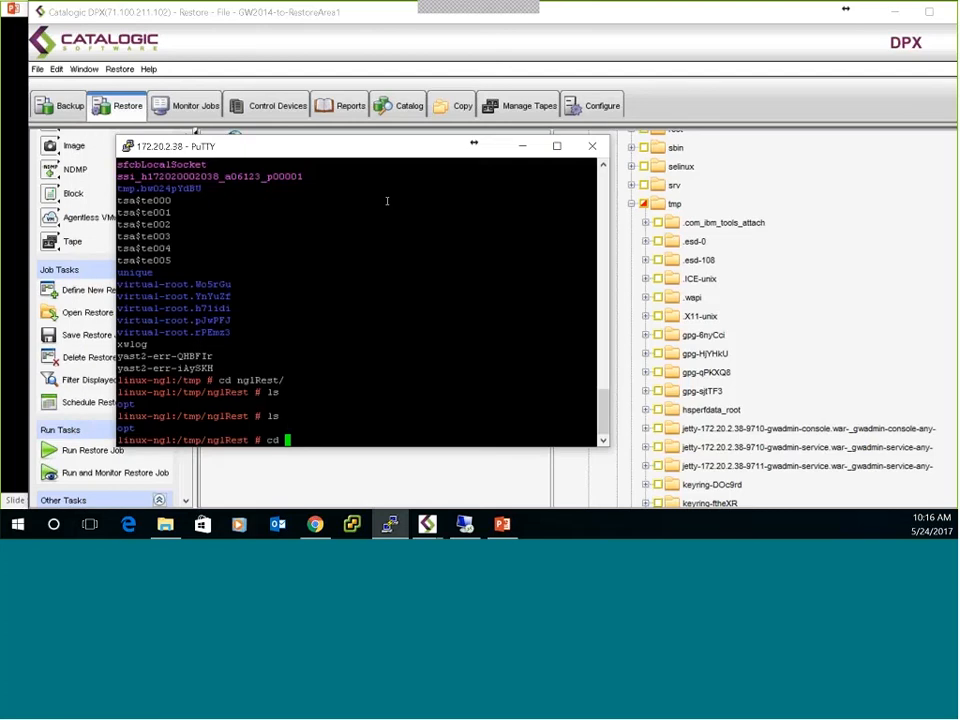
pyautogui.write('opt/')
pyautogui.press('Return')
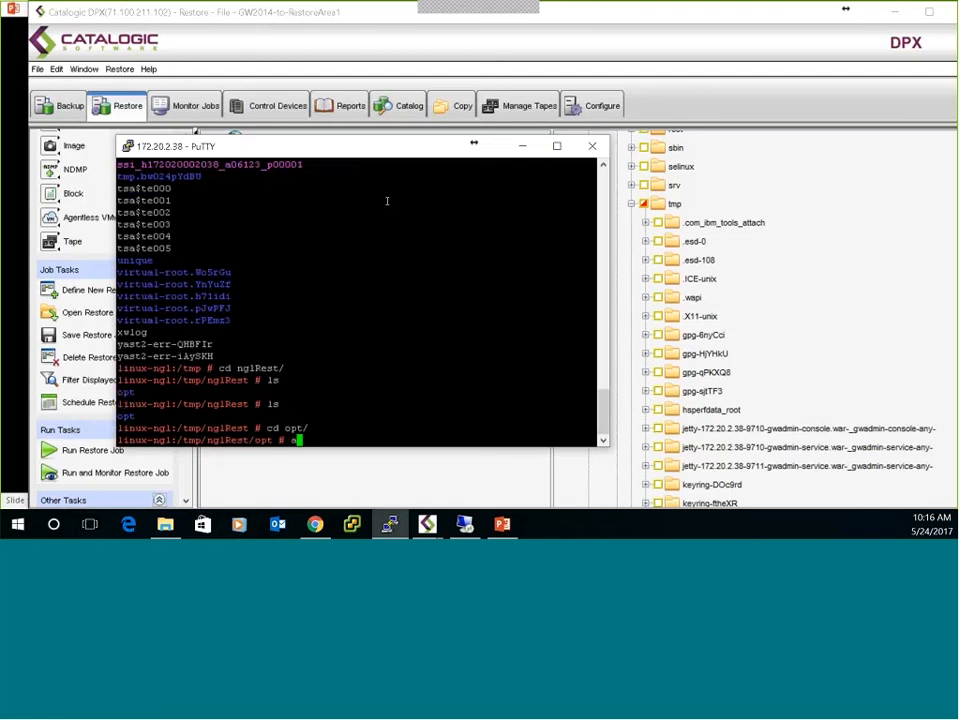
# List the opt directory's contents with la and change into its novell subdirectory.
pyautogui.write('al\\\\')
pyautogui.press('BackSpace')
pyautogui.press('BackSpace')
pyautogui.press('BackSpace')
pyautogui.press('BackSpace')
pyautogui.press('BackSpace')
pyautogui.write('la')
pyautogui.press('Return')
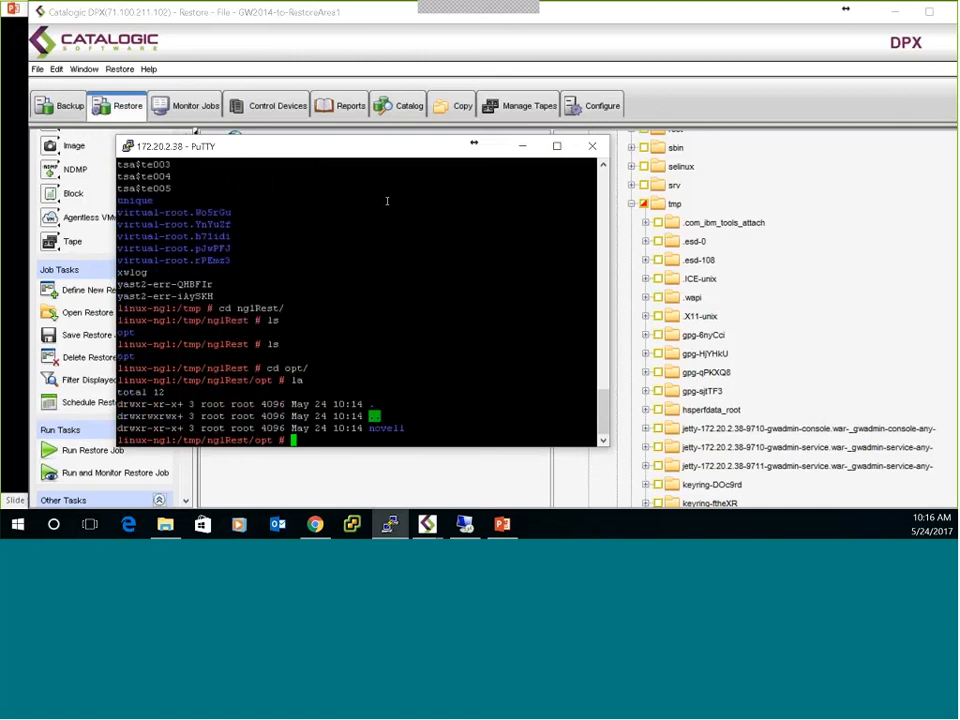
pyautogui.write('cd novell/')
pyautogui.press('Return')
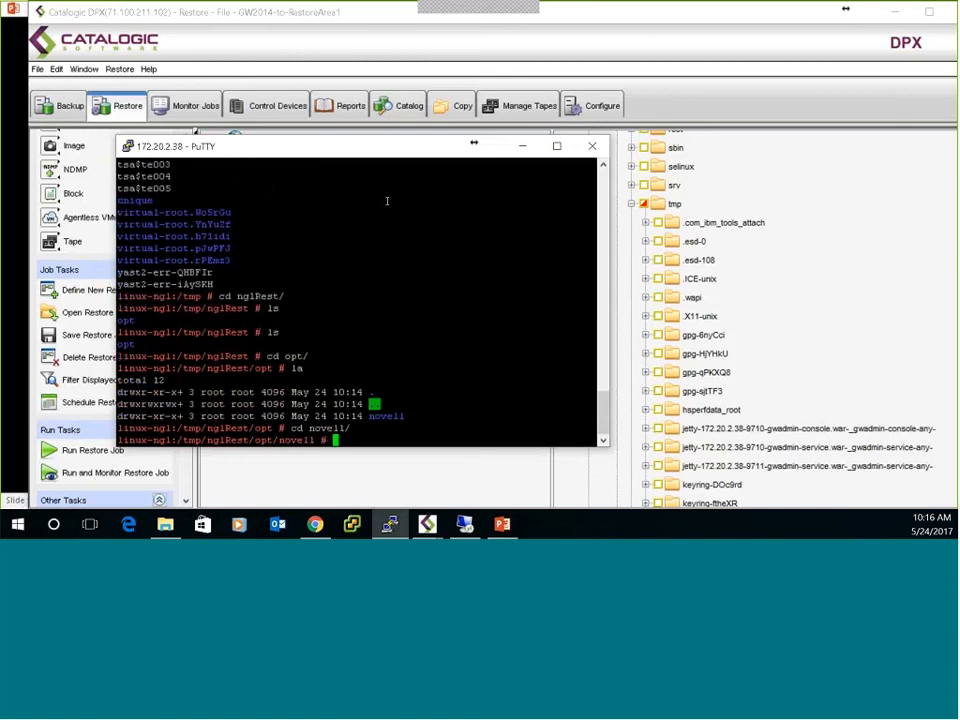
# List the novell directory's contents with la and change into its groupwise subdirectory.
pyautogui.write('la')
pyautogui.press('Return')
pyautogui.write('xs g')
pyautogui.press('Tab')
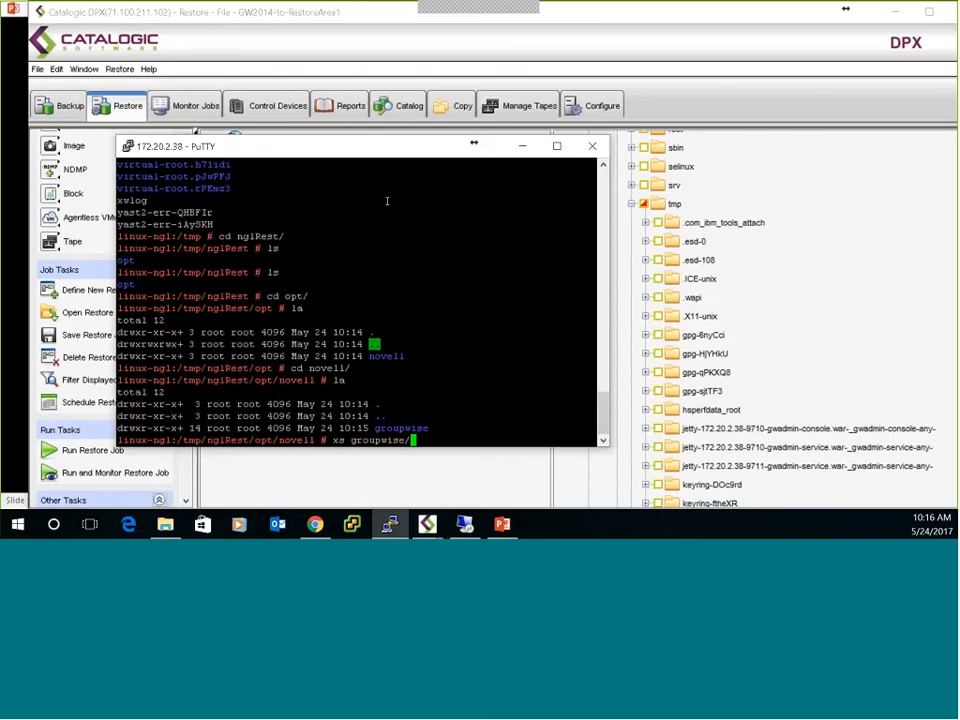
pyautogui.press('BackSpace')
pyautogui.press('BackSpace')
pyautogui.press('BackSpace')
pyautogui.press('BackSpace')
pyautogui.press('BackSpace')
pyautogui.press('BackSpace')
pyautogui.press('BackSpace')
pyautogui.press('BackSpace')
pyautogui.press('BackSpace')
pyautogui.press('BackSpace')
pyautogui.press('BackSpace')
pyautogui.press('BackSpace')
pyautogui.press('BackSpace')
pyautogui.write('cd g')
pyautogui.press('Tab')
pyautogui.press('Return')
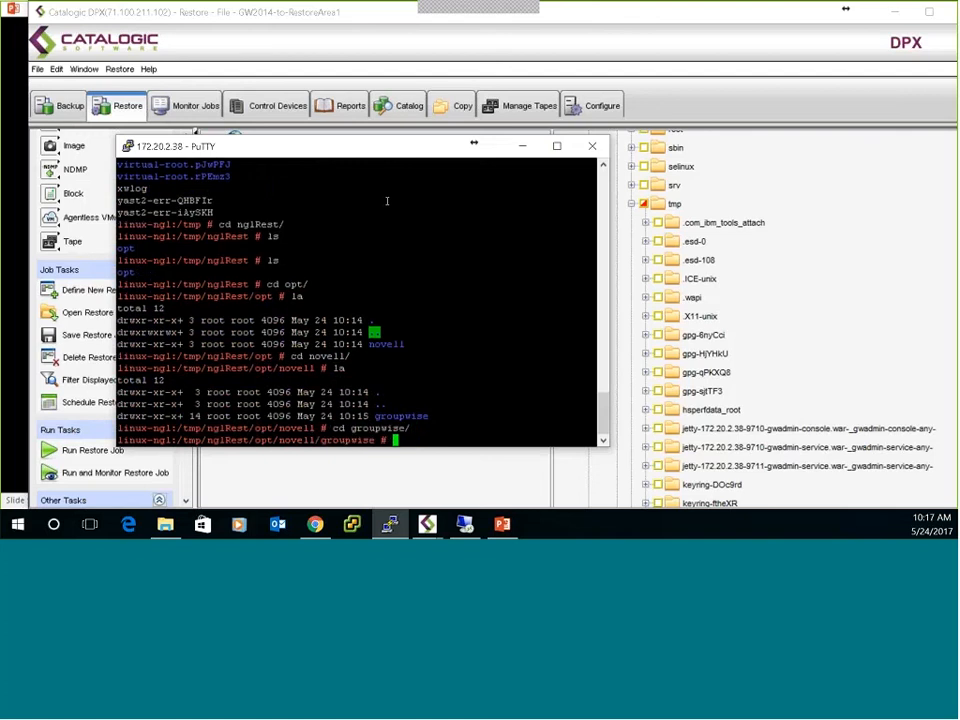
# List the restored files in the groupwise directory with ls.
pyautogui.write('ls')
pyautogui.press('Return')
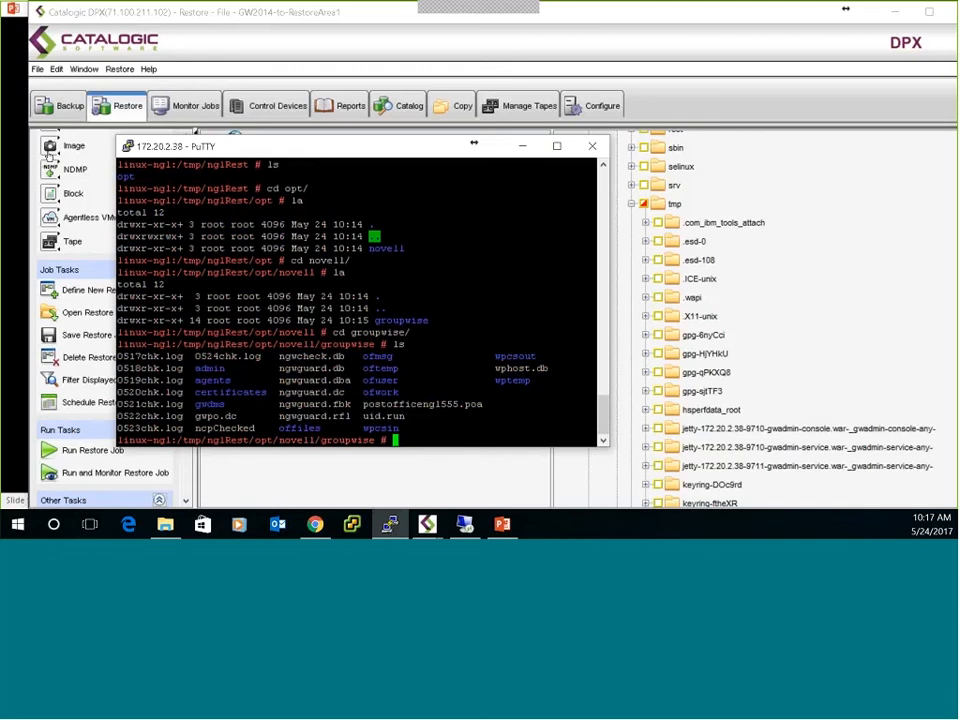
pyautogui.click(6, 184)
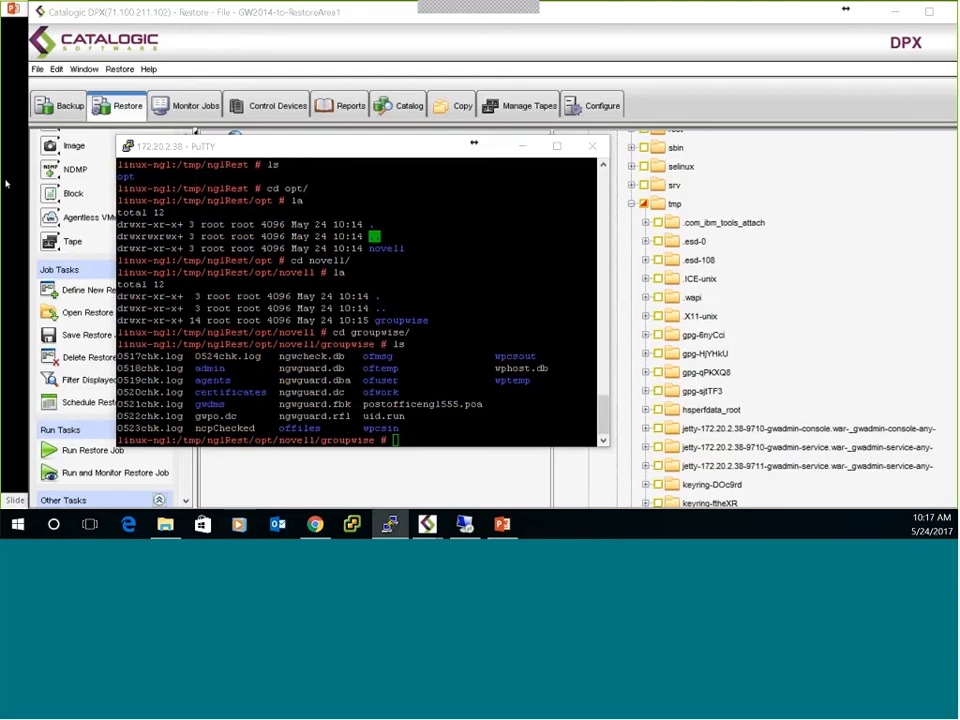
# Switch to the GroupWise client in the remote desktop session and open the Backup mailbox.
pyautogui.hotkey('alt', 'Tab')
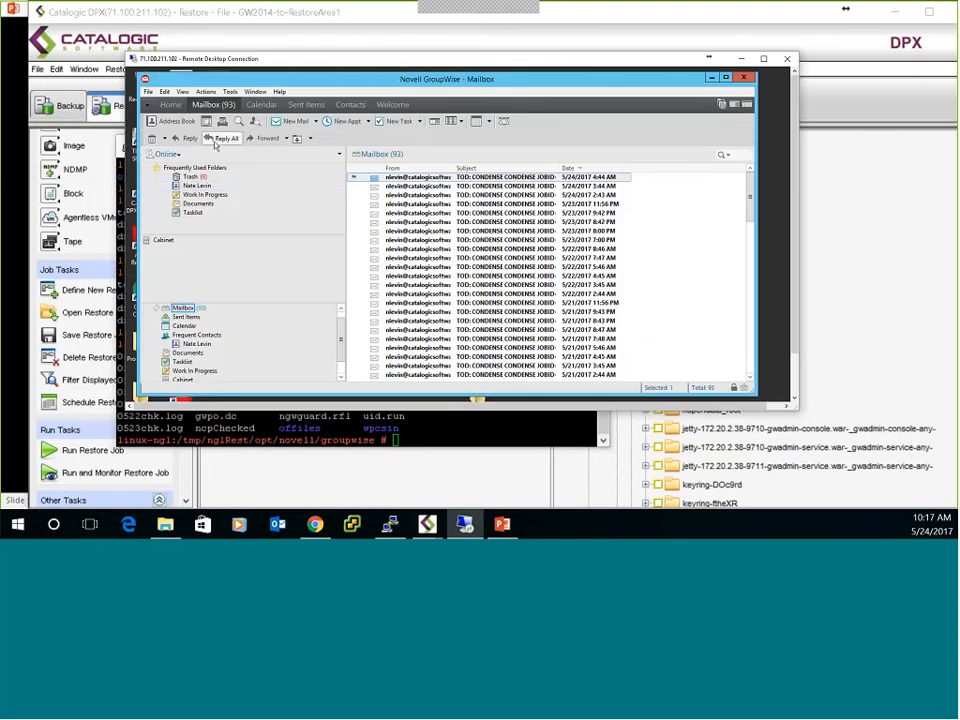
pyautogui.click(160, 154)
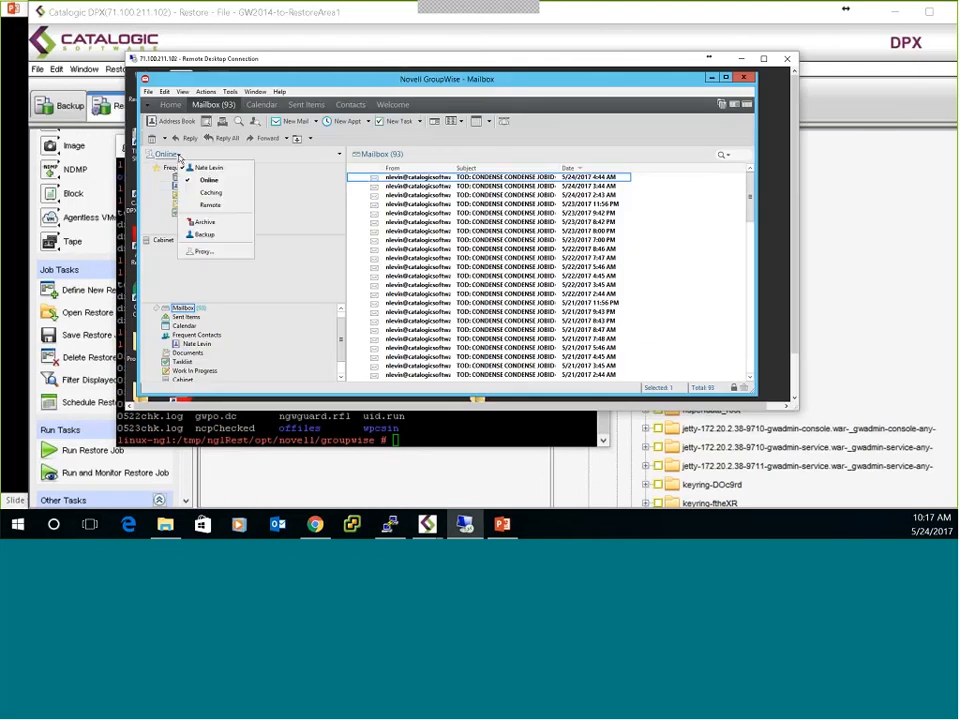
pyautogui.click(206, 234)
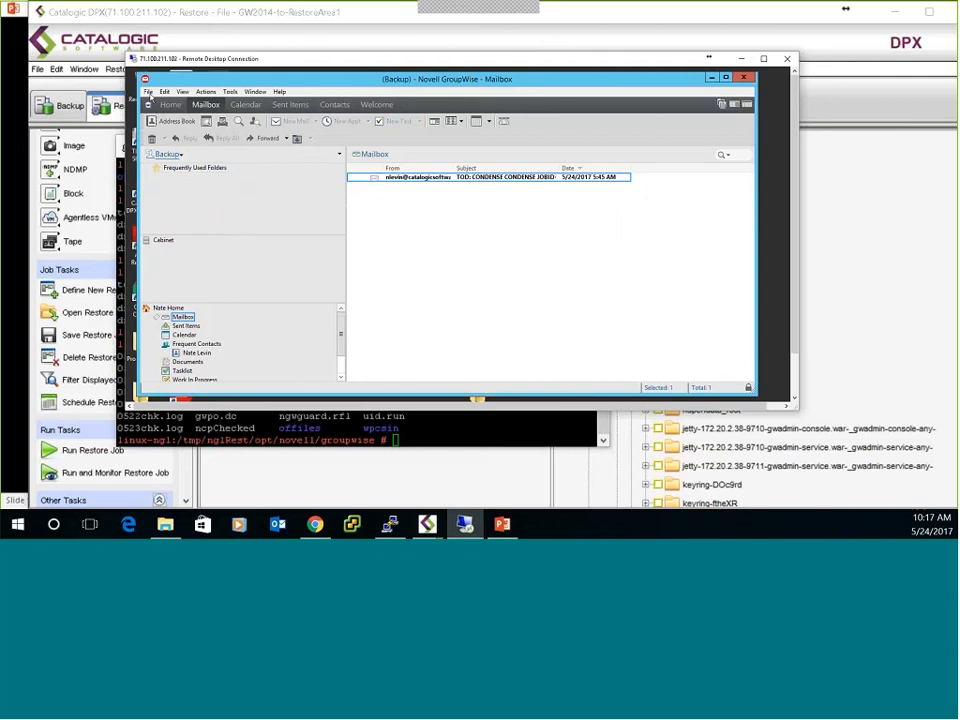
# Exit GroupWise, relaunch it from the remote desktop and log in with the account password.
pyautogui.click(148, 92)
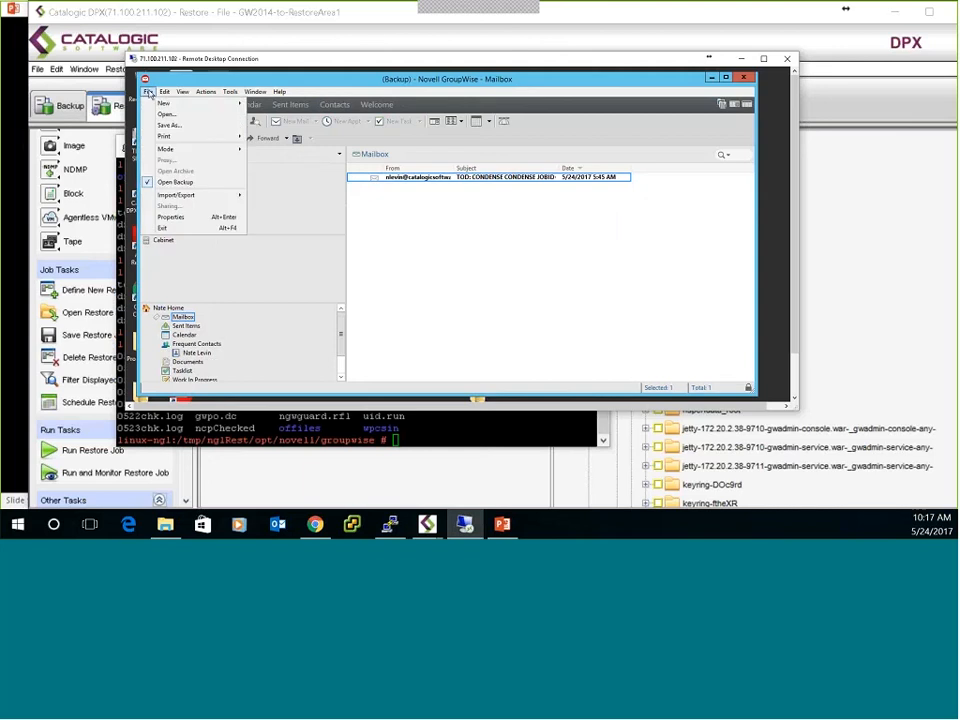
pyautogui.click(164, 228)
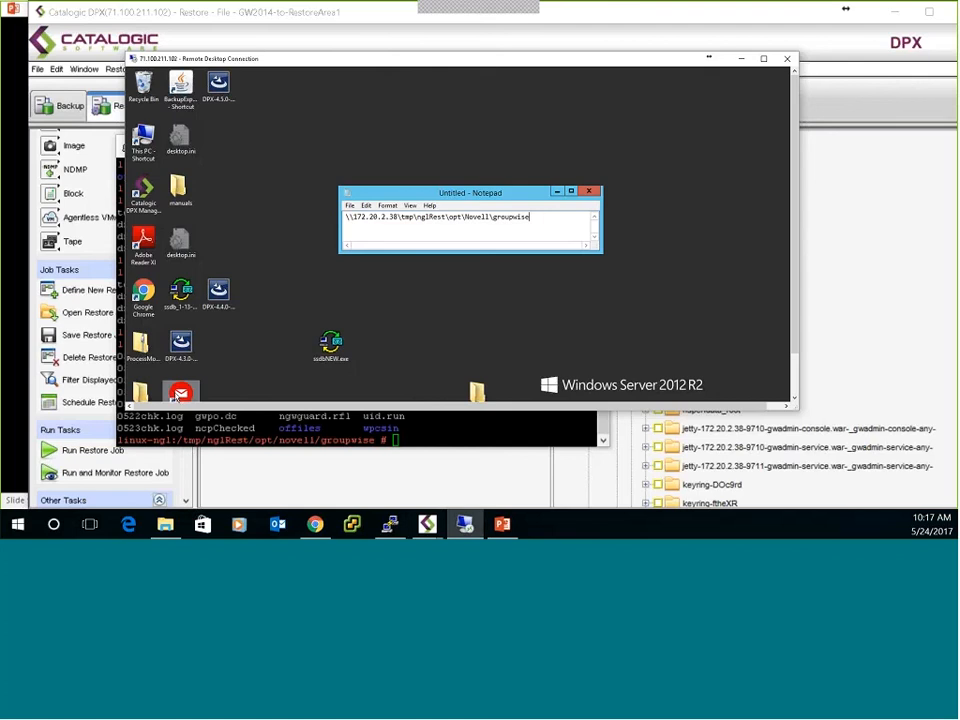
pyautogui.doubleClick(180, 395)
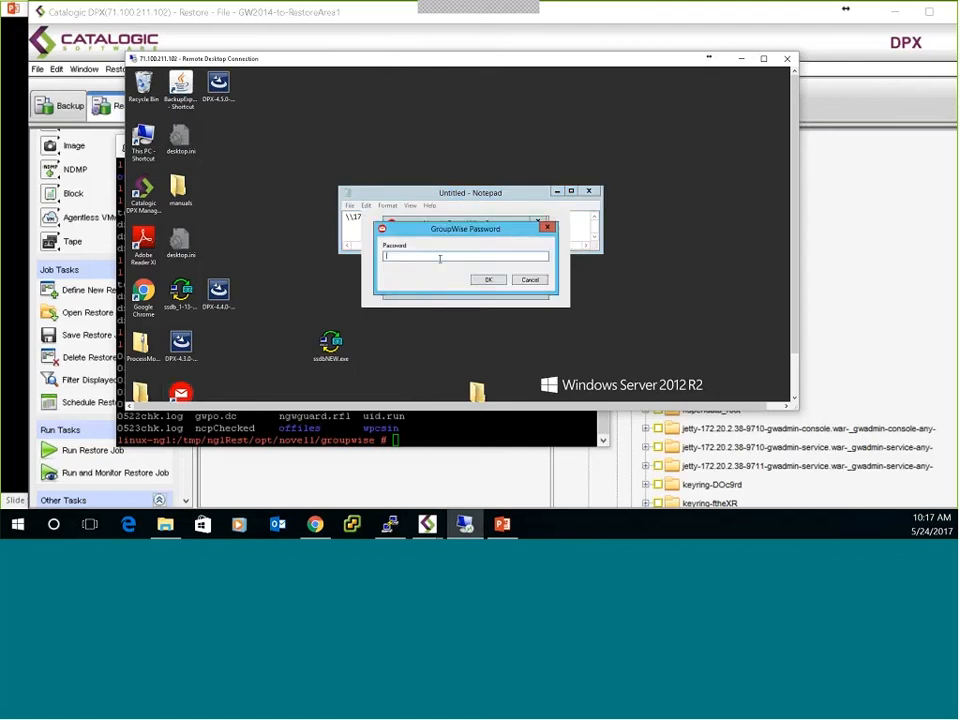
pyautogui.write('*****')
pyautogui.press('Return')
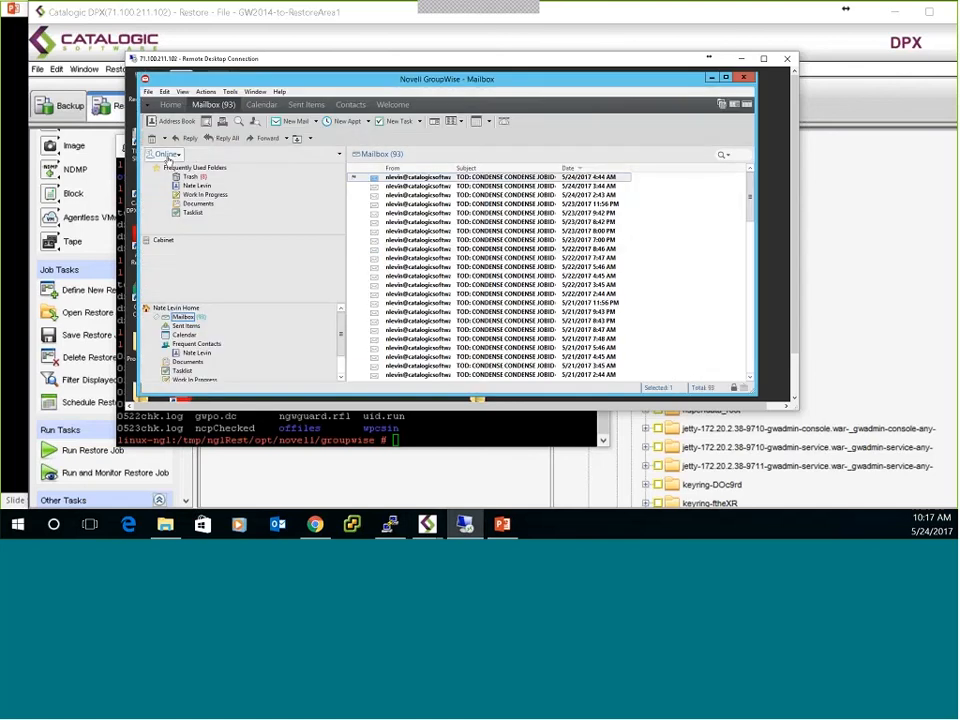
pyautogui.click(160, 154)
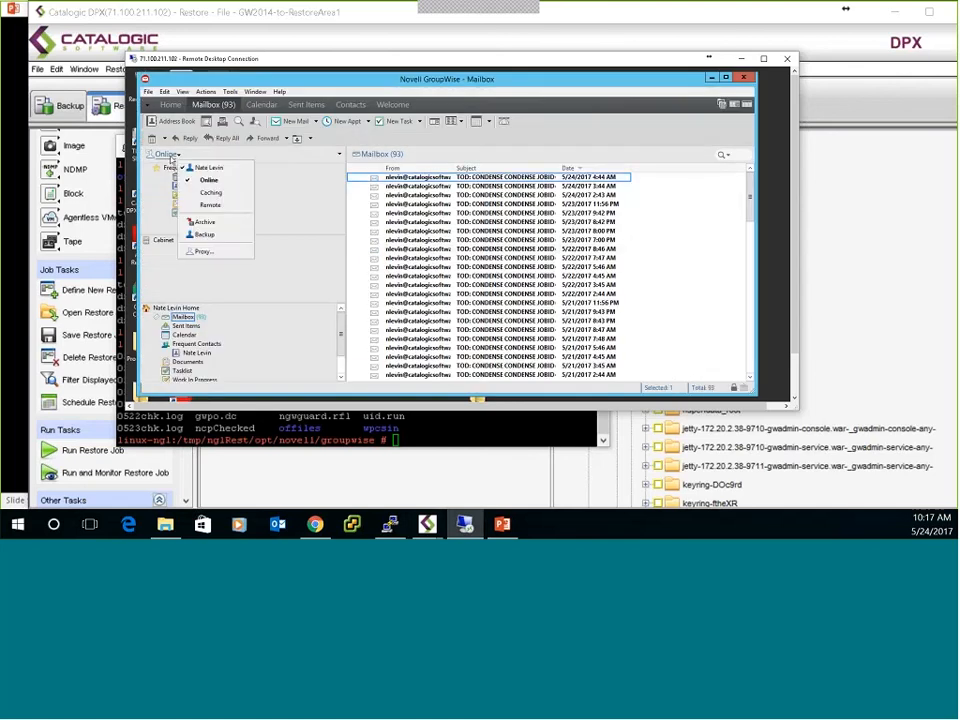
pyautogui.click(220, 234)
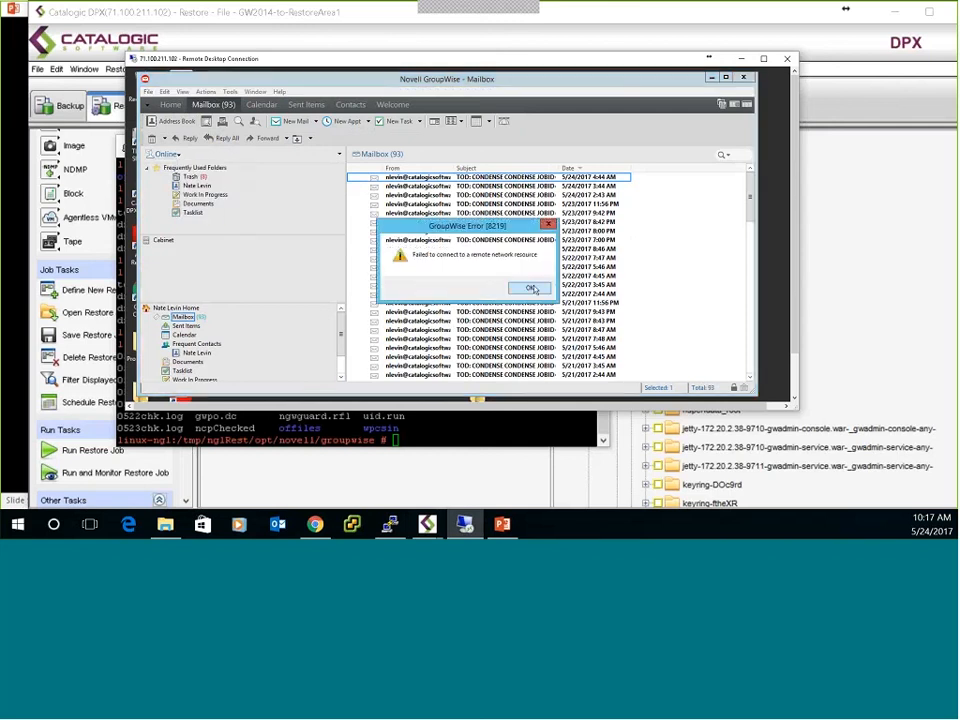
pyautogui.click(531, 288)
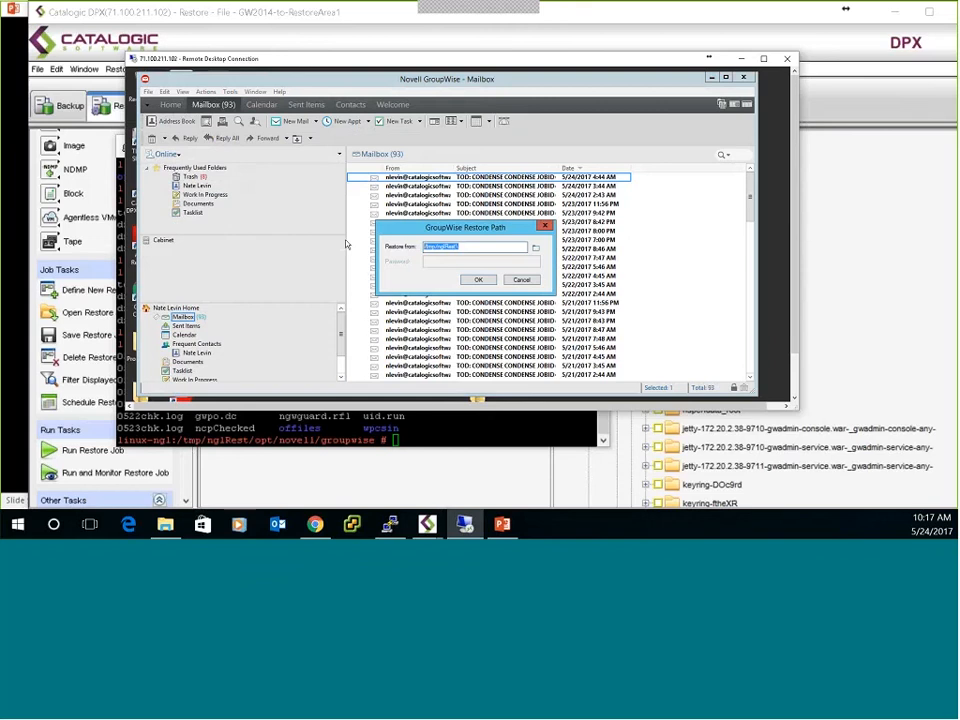
pyautogui.press('BackSpace')
pyautogui.click(521, 279)
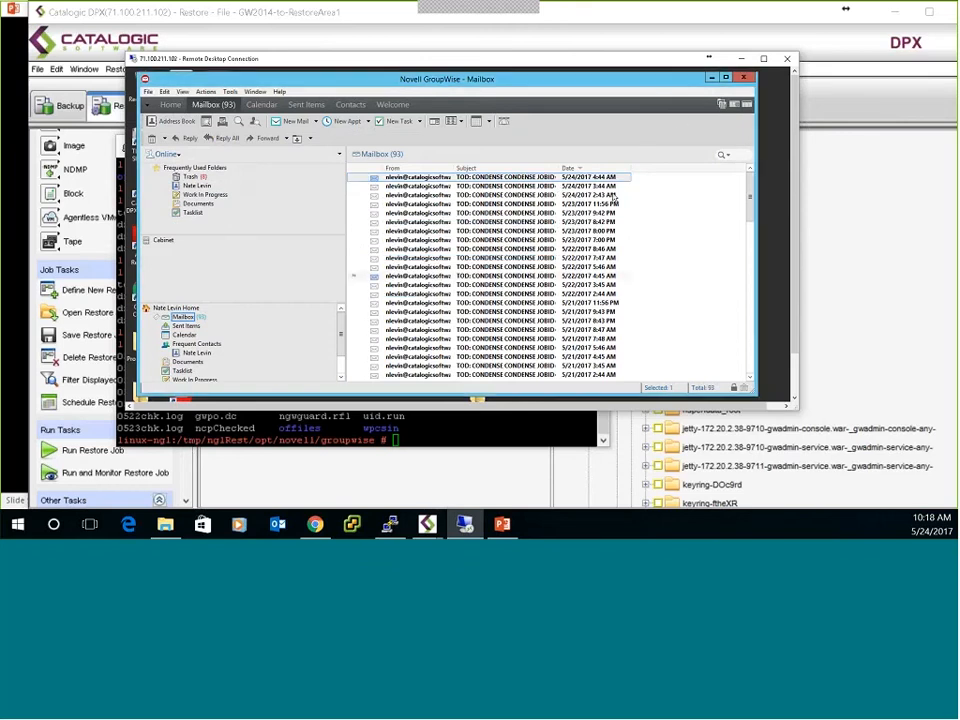
# Minimize GroupWise and copy the path \\172.20.2.38\tmp\nglRest\opt\Novell\groupwise from the Notepad note.
pyautogui.click(711, 78)
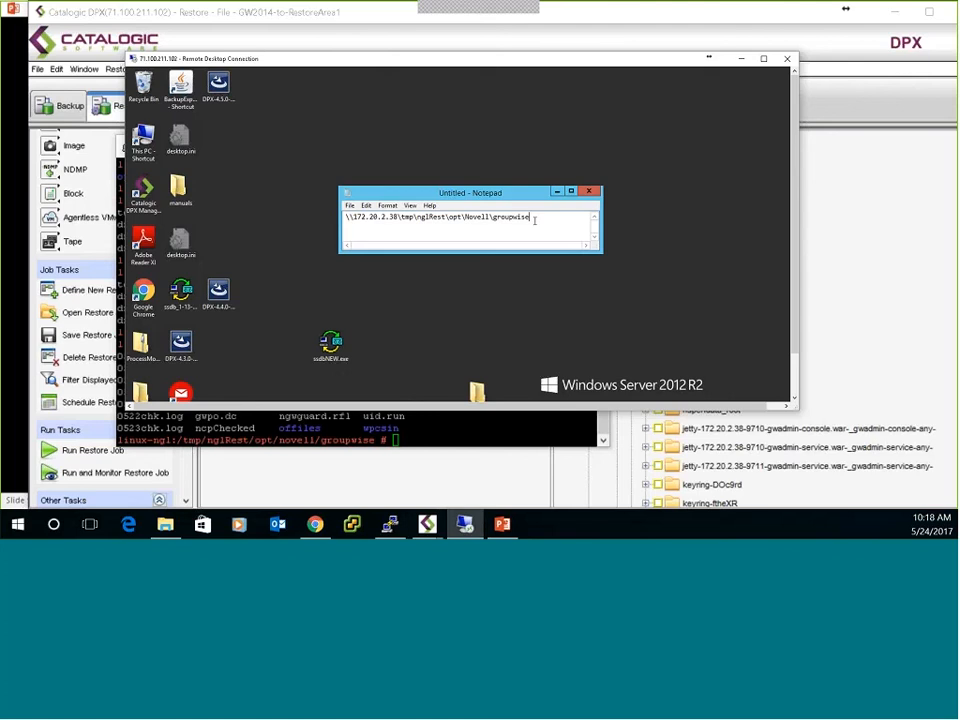
pyautogui.moveTo(534, 220); pyautogui.dragTo(323, 232)
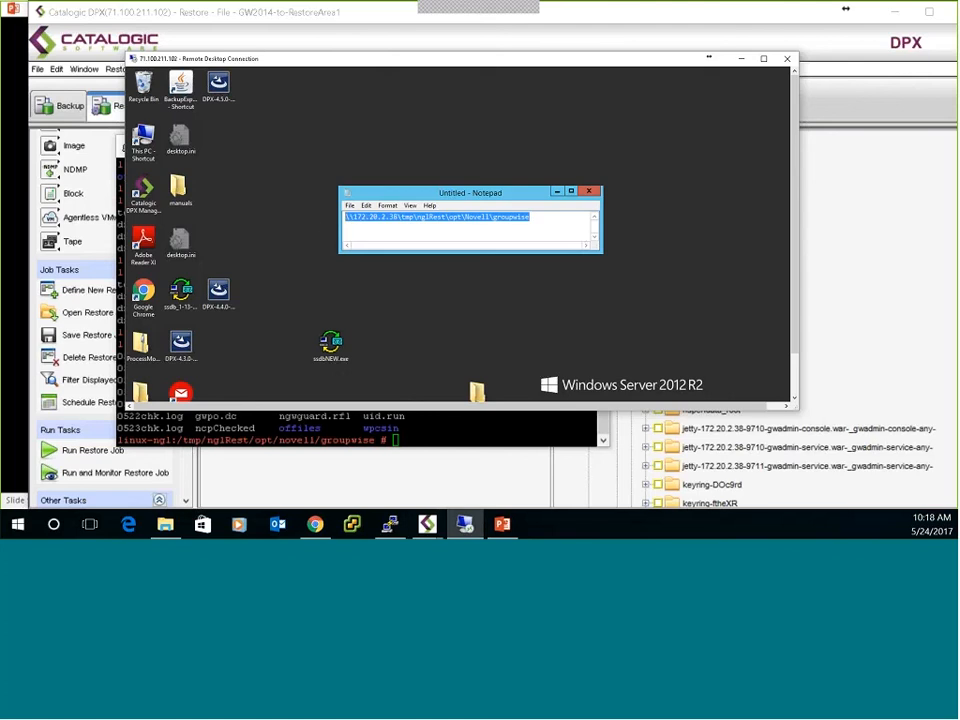
pyautogui.moveTo(797, 302); pyautogui.dragTo(797, 350)
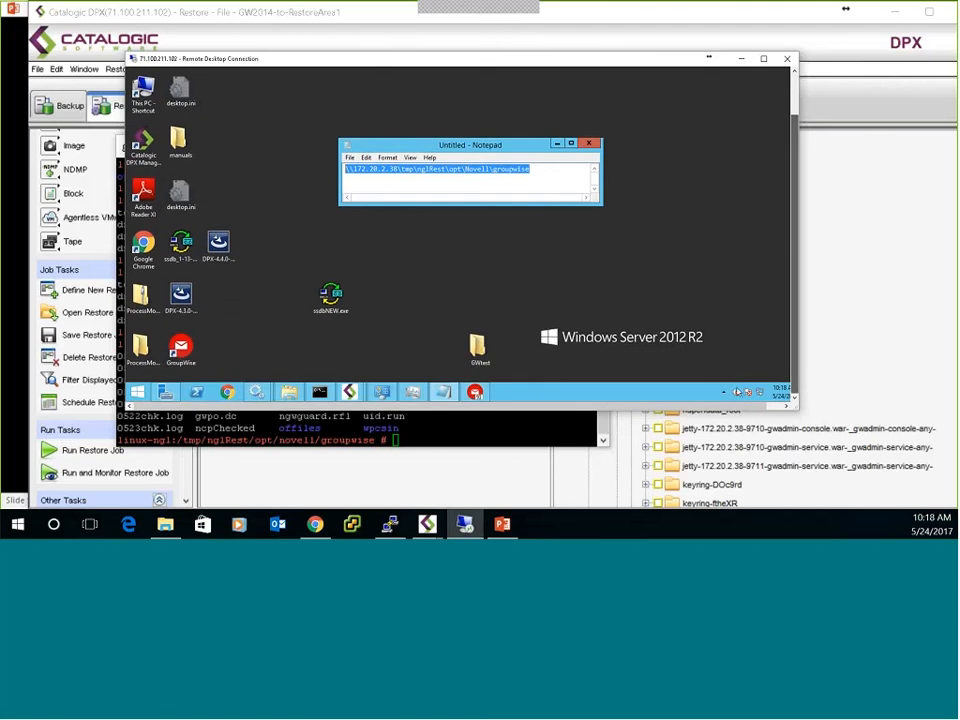
# Open the Backup mailbox in GroupWise with the restore path set to \\172.20.2.38\tmp\nglRest\opt\Novell\groupwise.
pyautogui.click(475, 392)
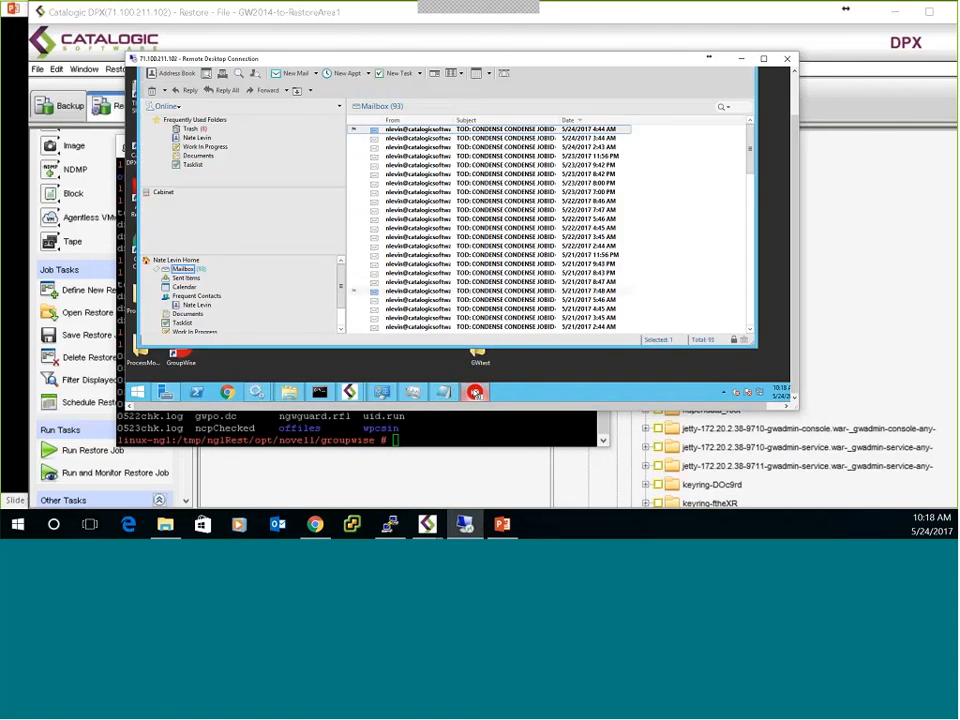
pyautogui.click(166, 106)
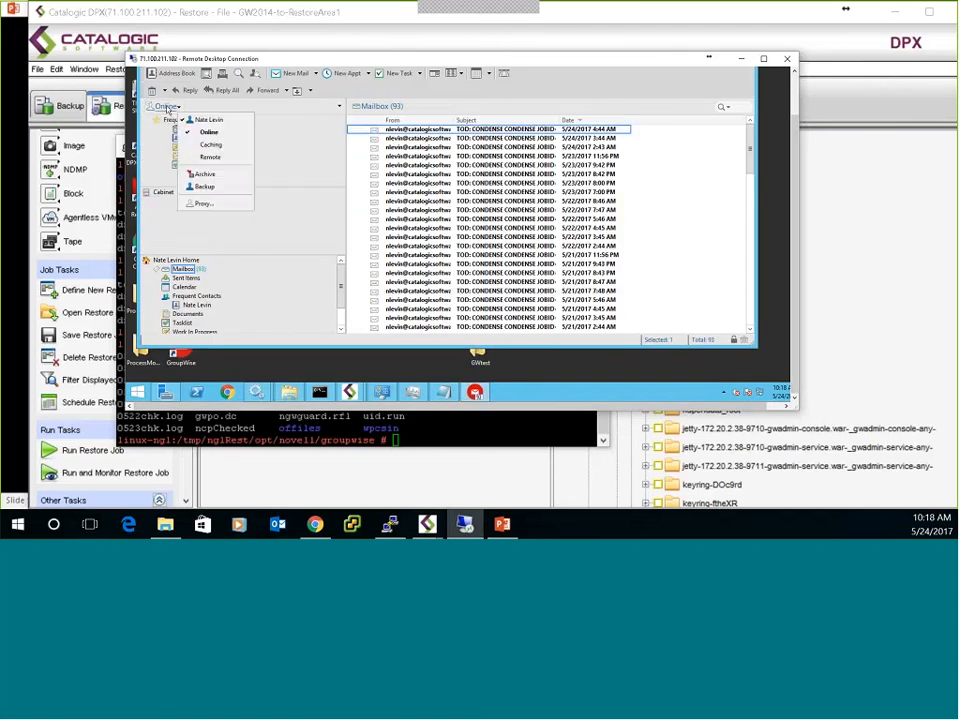
pyautogui.click(204, 202)
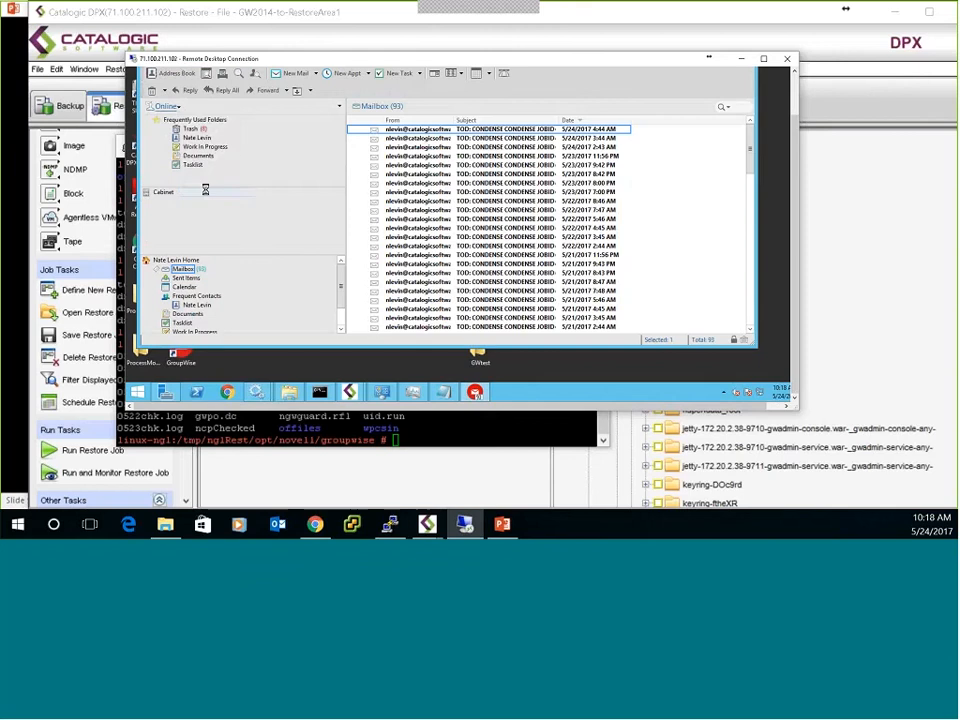
pyautogui.click(546, 240)
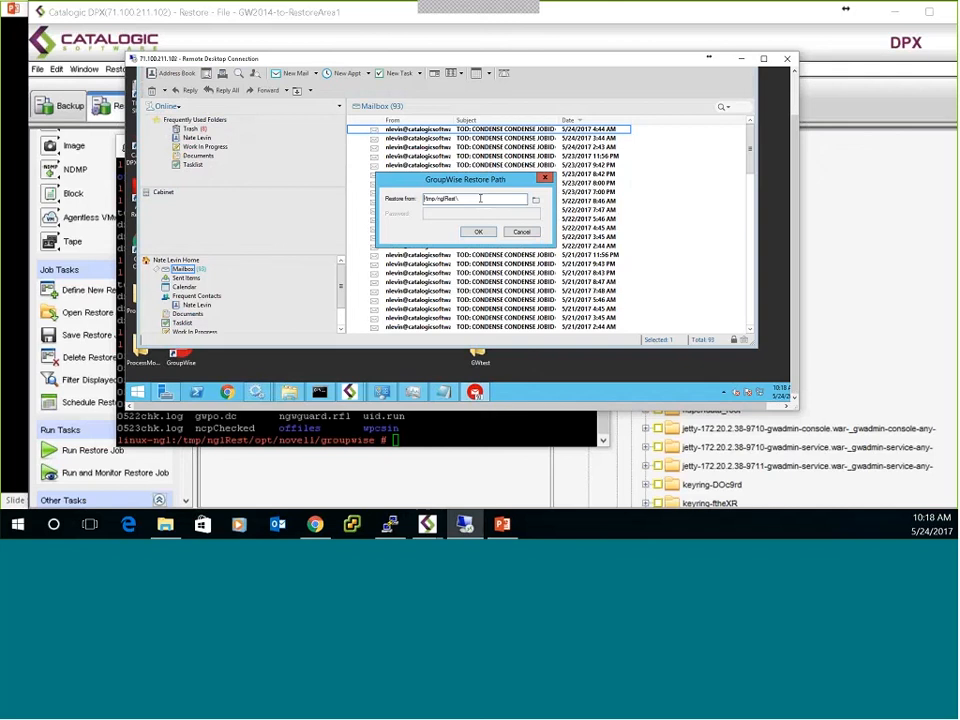
pyautogui.moveTo(480, 198); pyautogui.dragTo(394, 199)
pyautogui.hotkey('ctrl', 'v')
pyautogui.click(478, 232)
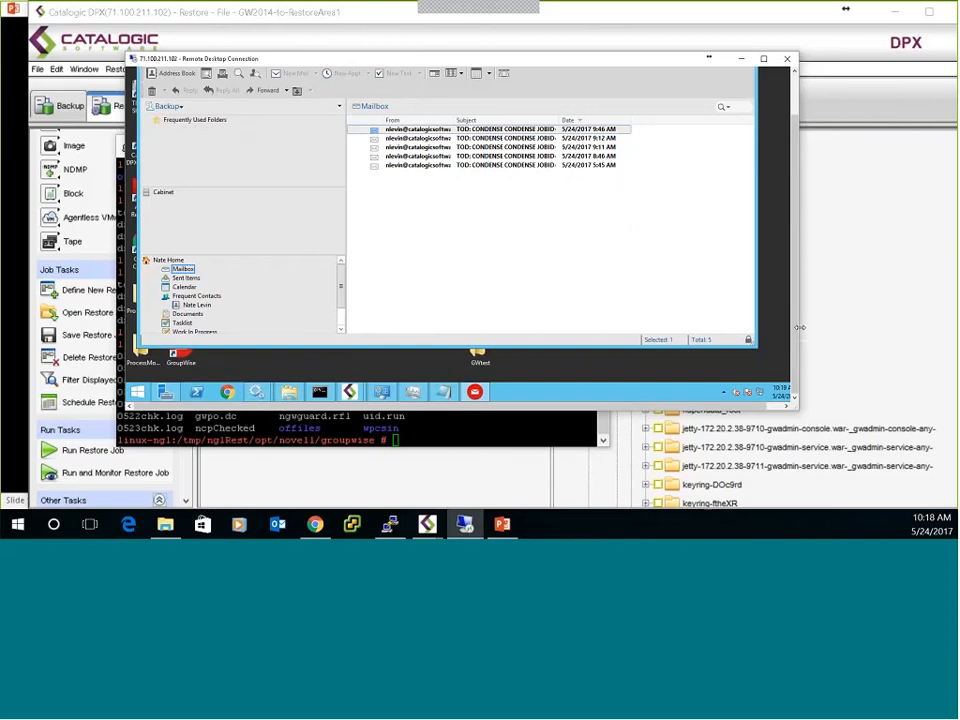
# Minimize the remote desktop, PuTTY and DPX restore windows after viewing the restored mailbox messages.
pyautogui.moveTo(797, 294); pyautogui.dragTo(799, 253)
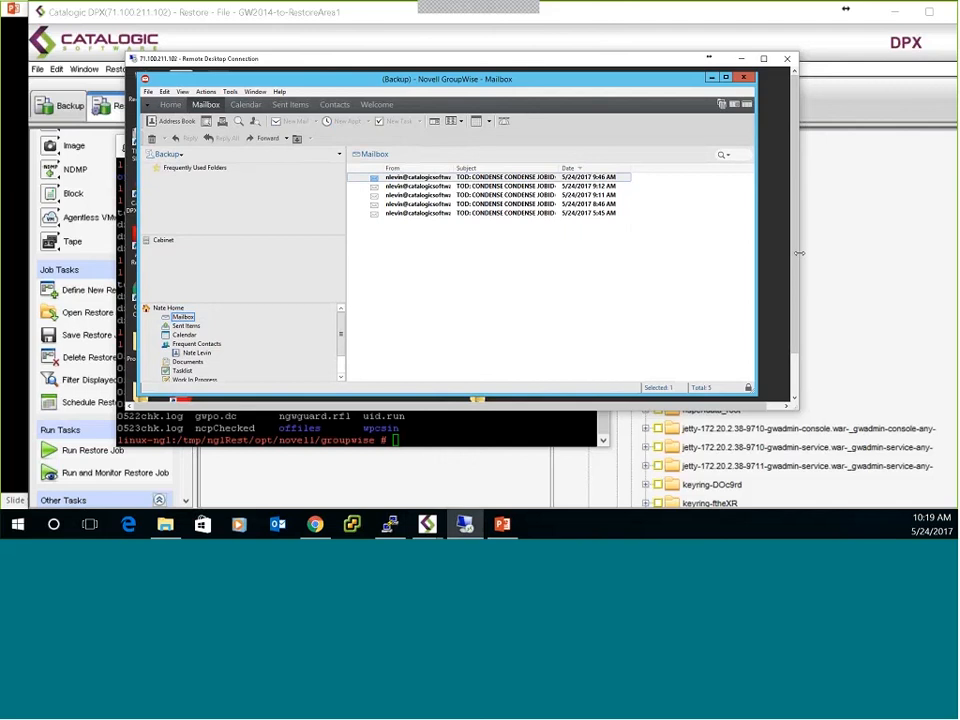
pyautogui.click(741, 59)
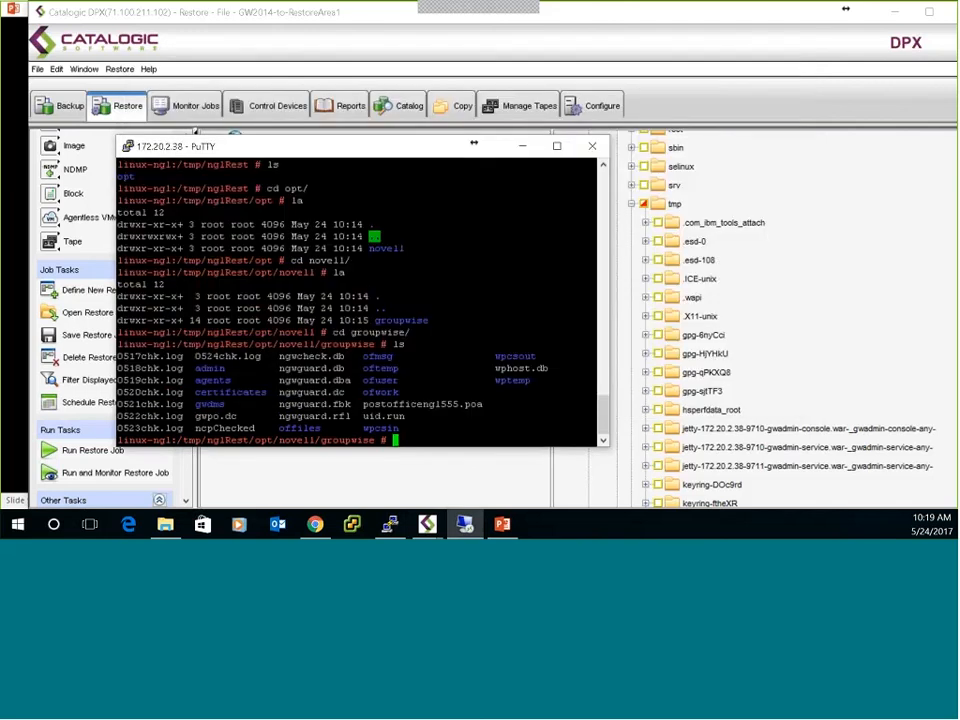
pyautogui.click(532, 147)
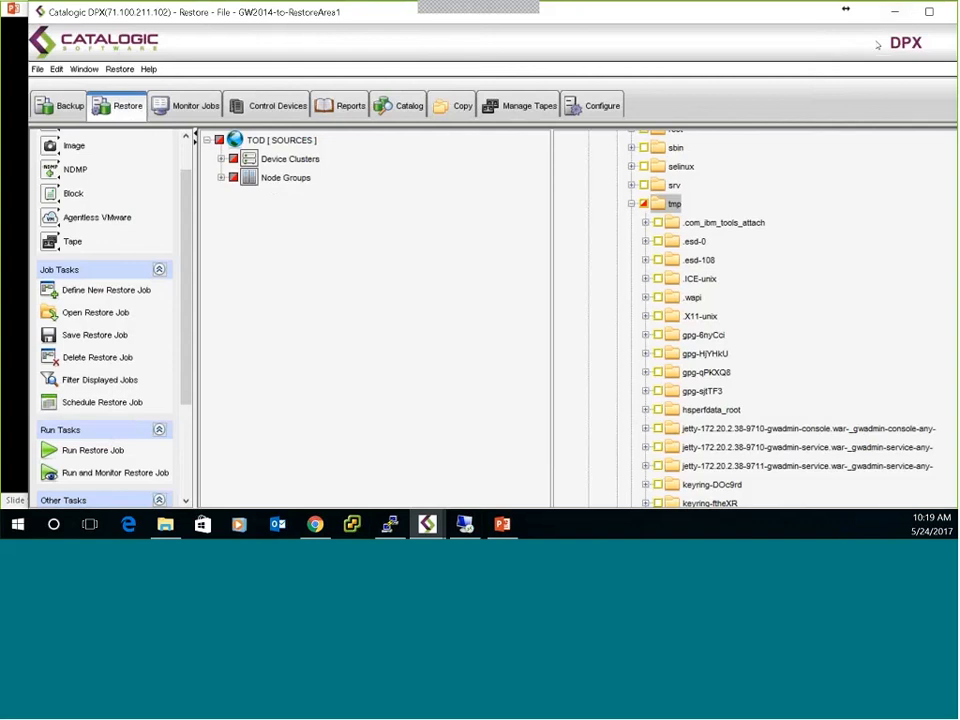
pyautogui.click(894, 13)
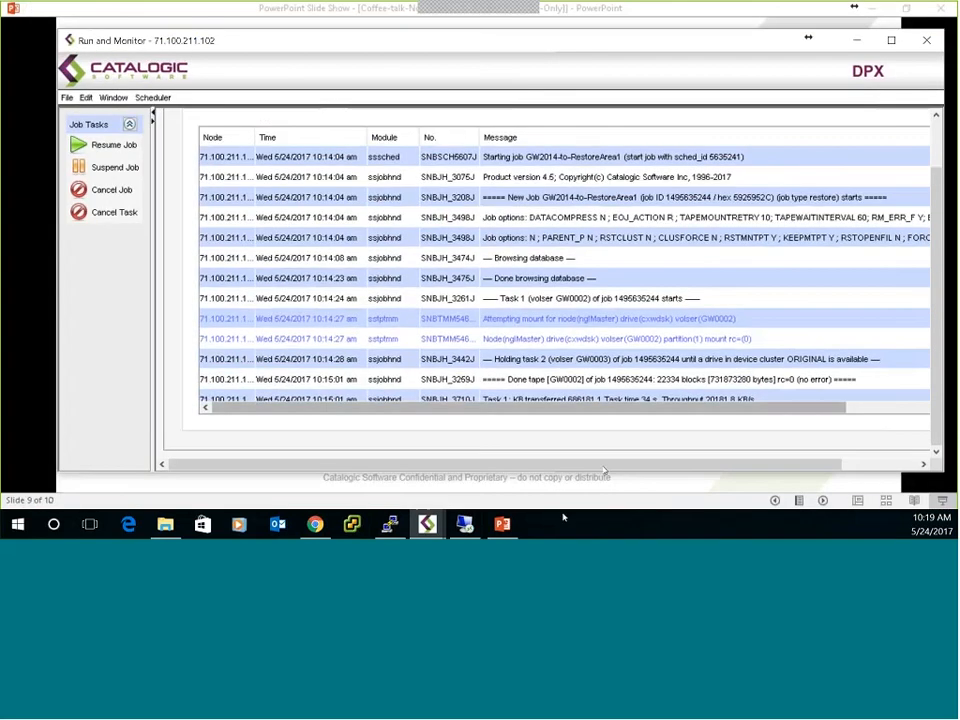